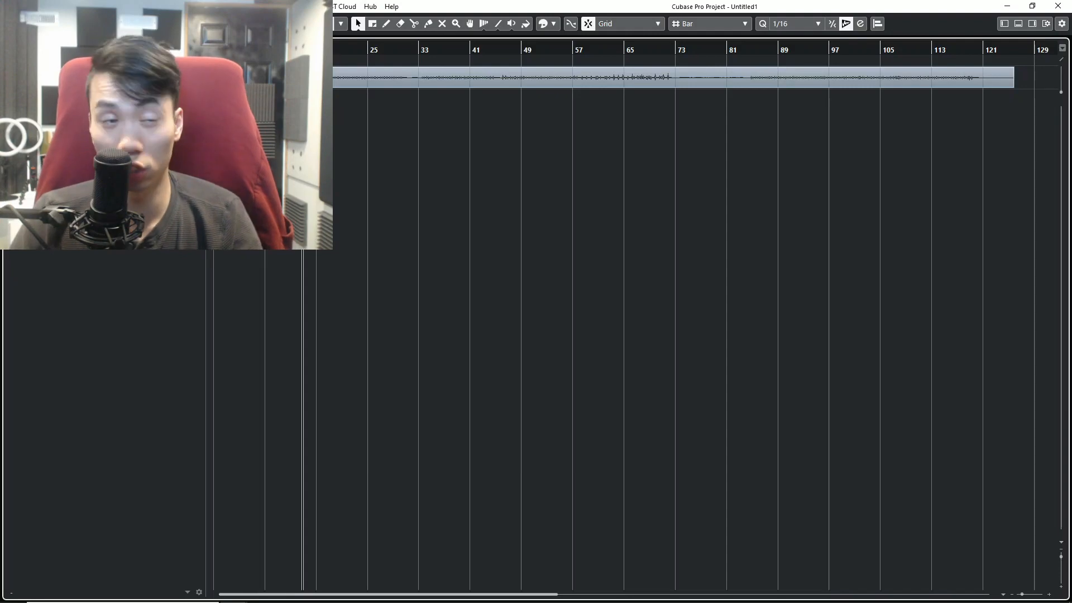
Play the snare recording, view its opening bars up close in the project window, and bring up the mixer
{"action": "key", "text": "space"}
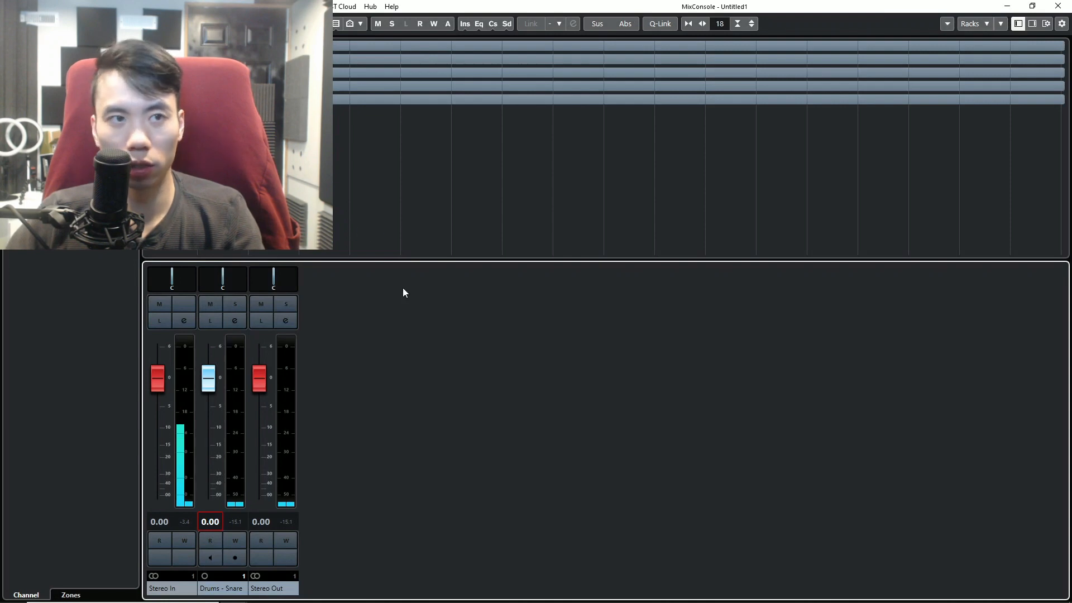
{"action": "left_click", "coordinate": [1007, 5]}
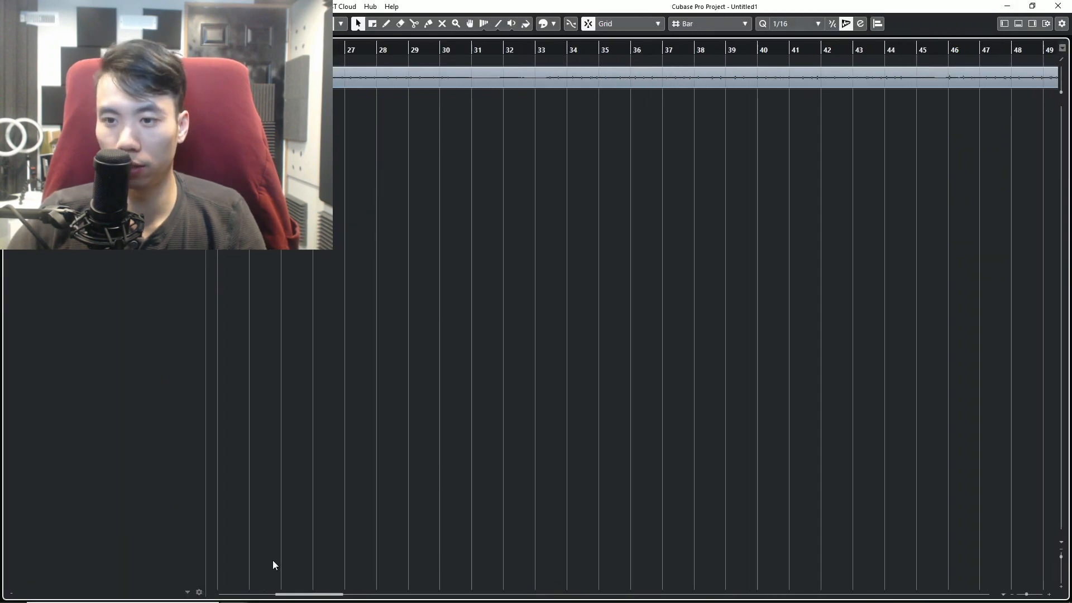
{"action": "left_click_drag", "start_coordinate": [310, 595], "coordinate": [253, 595]}
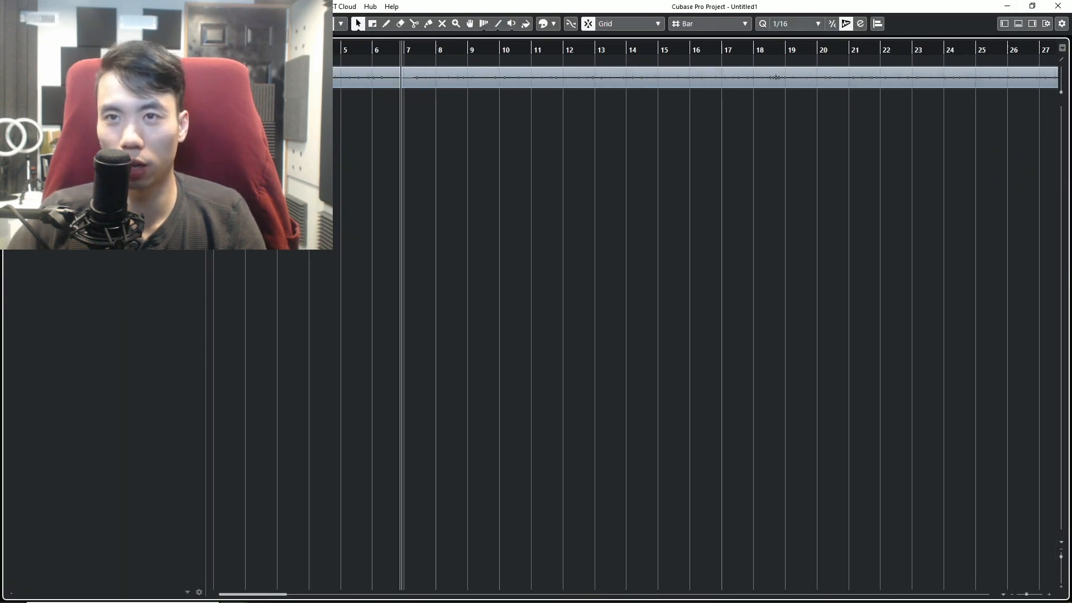
{"action": "key", "text": "h"}
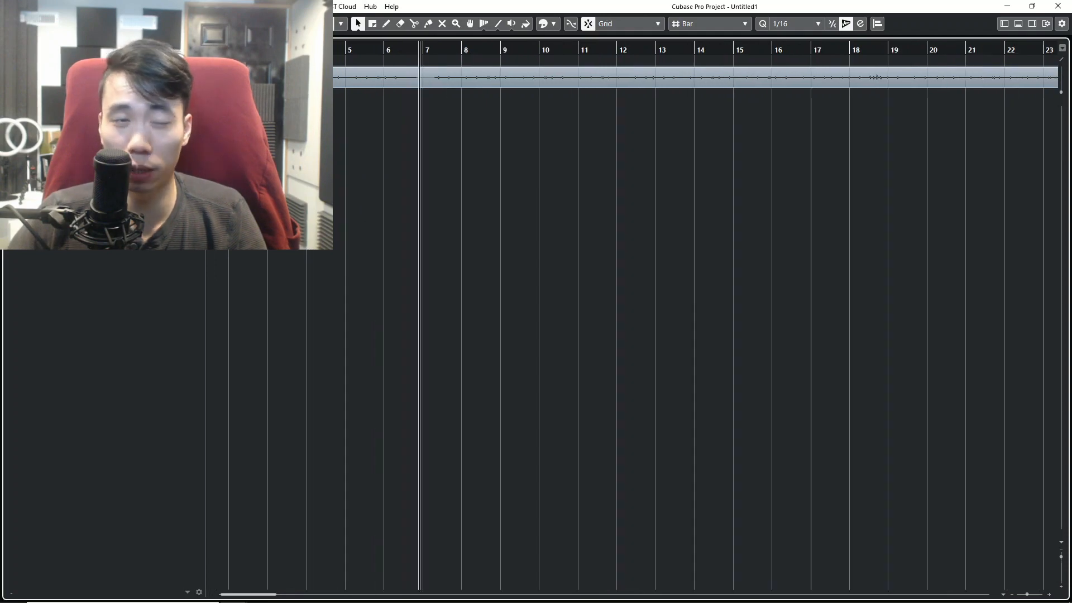
{"action": "key", "text": "F3"}
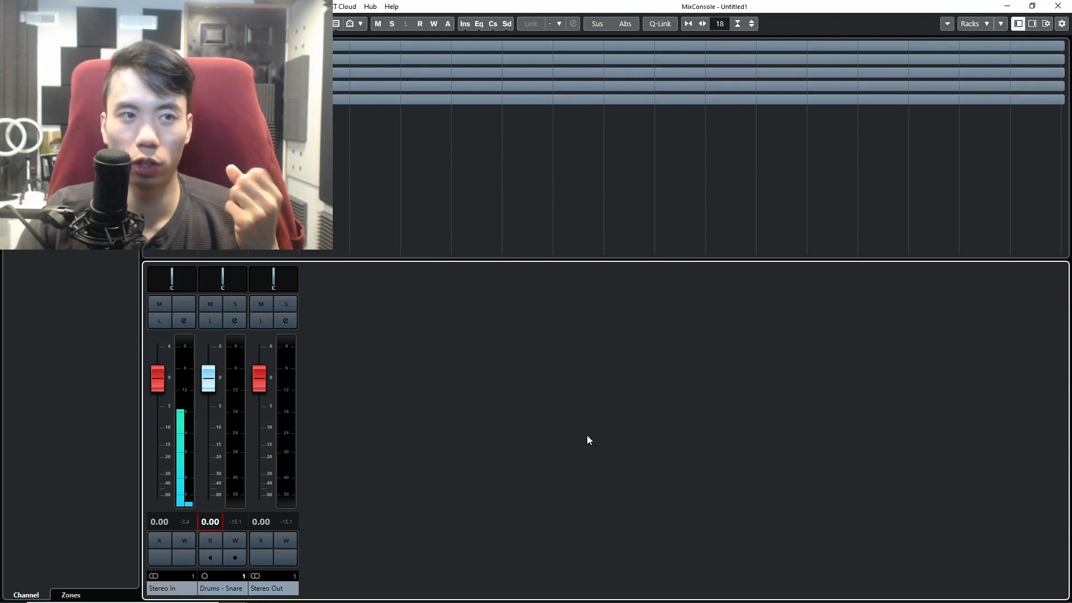
Raise the volume of the snare audio event in the project window and inspect the louder waveform
{"action": "left_click", "coordinate": [1004, 6]}
{"action": "key", "text": "g"}
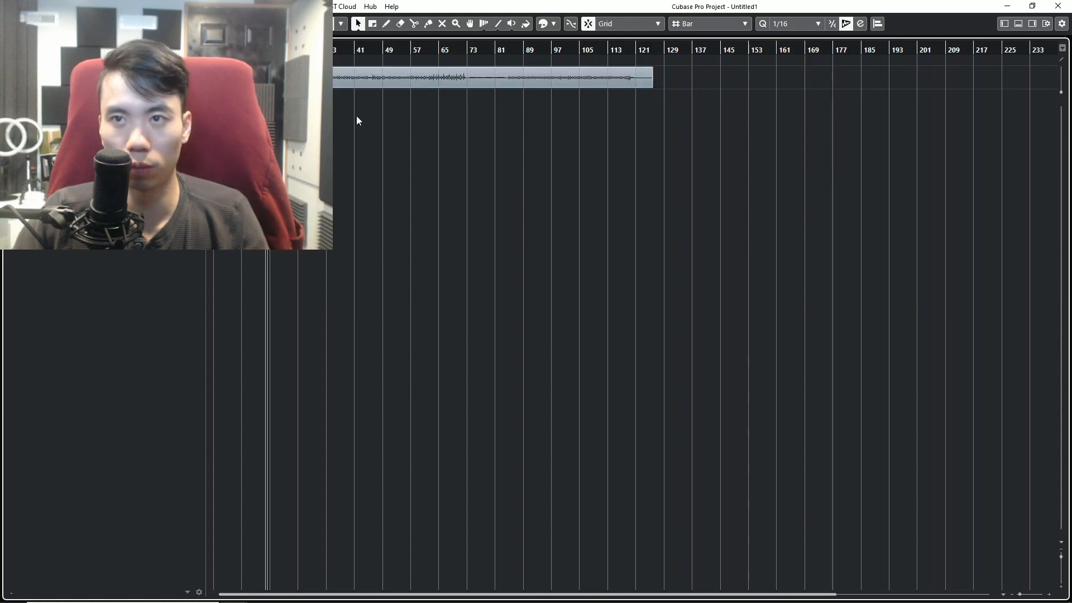
{"action": "scroll", "coordinate": [346, 106], "scroll_direction": "up", "scroll_amount": 2}
{"action": "scroll", "coordinate": [380, 119], "scroll_direction": "down", "scroll_amount": 3}
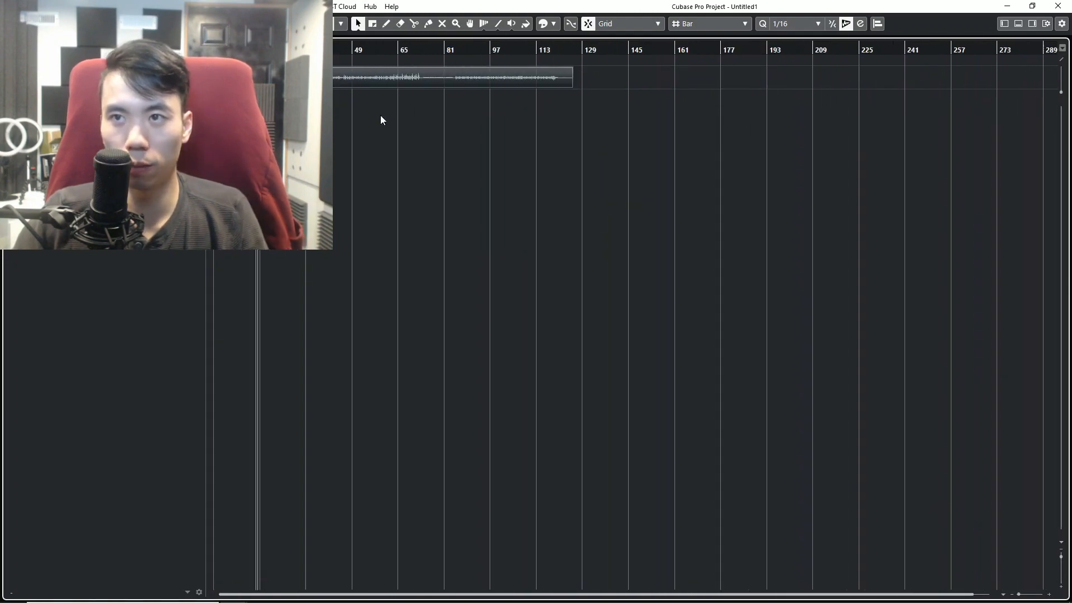
{"action": "scroll", "coordinate": [398, 77], "scroll_direction": "up", "scroll_amount": 2}
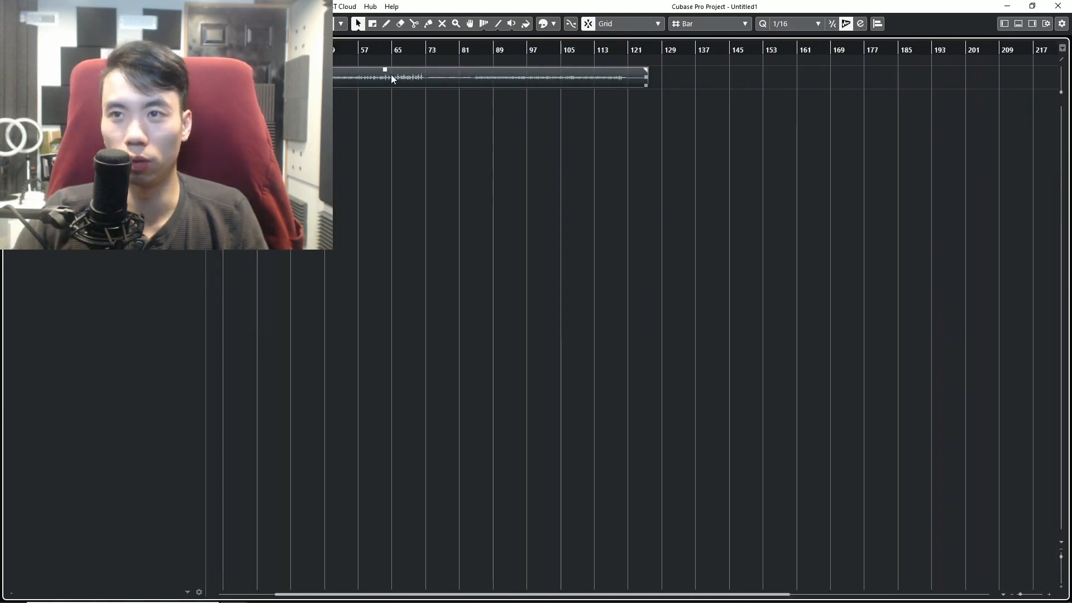
{"action": "scroll", "coordinate": [391, 76], "scroll_direction": "down", "scroll_amount": 2}
{"action": "left_click_drag", "start_coordinate": [390, 68], "coordinate": [393, 54]}
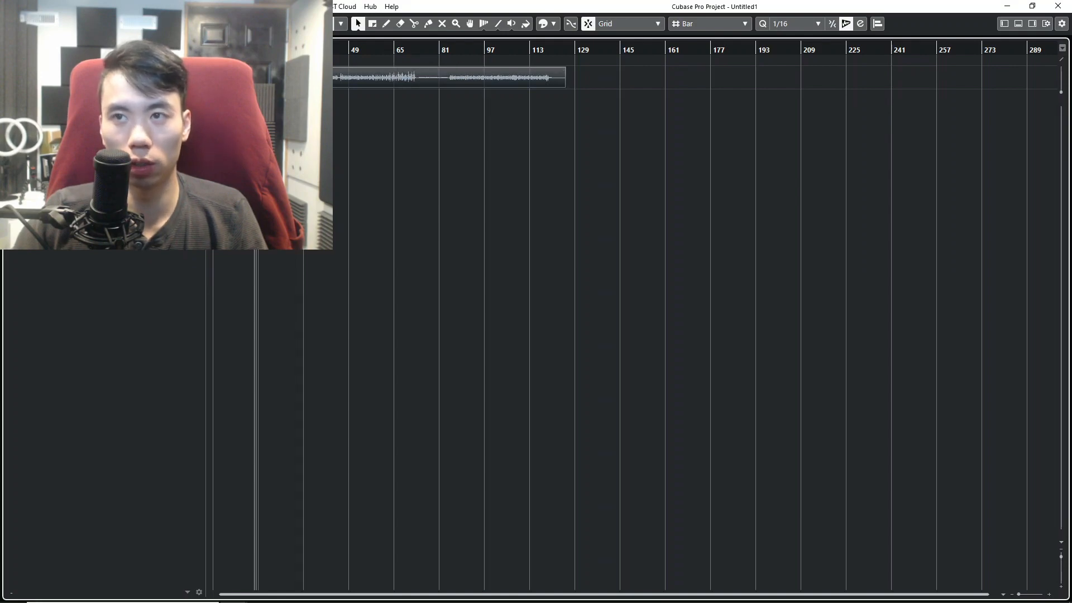
{"action": "left_click", "coordinate": [336, 132]}
{"action": "scroll", "coordinate": [290, 132], "scroll_direction": "up", "scroll_amount": 3}
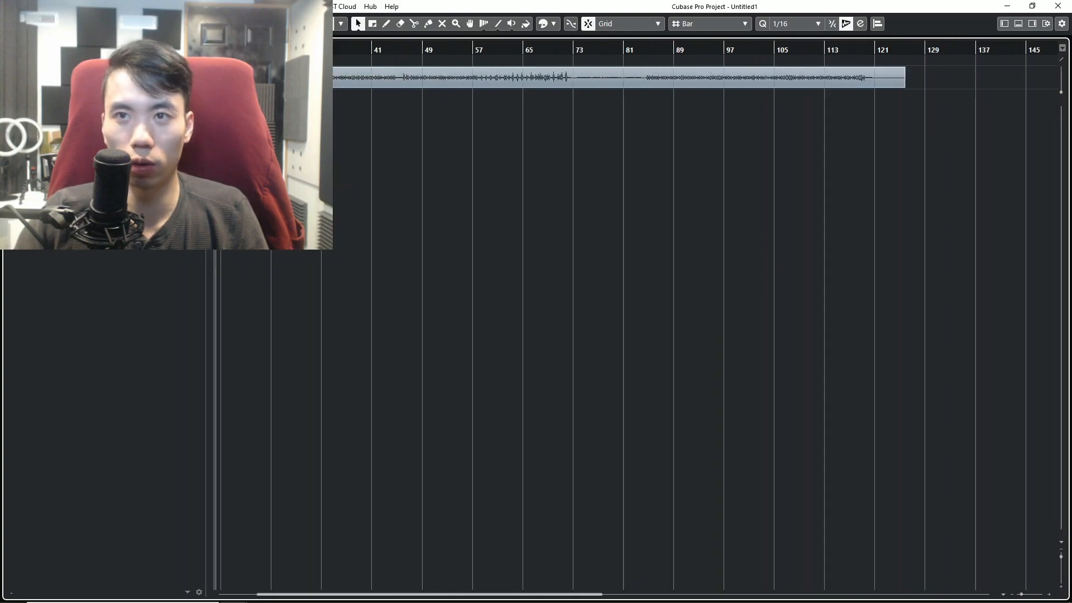
{"action": "scroll", "coordinate": [262, 132], "scroll_direction": "down", "scroll_amount": 2}
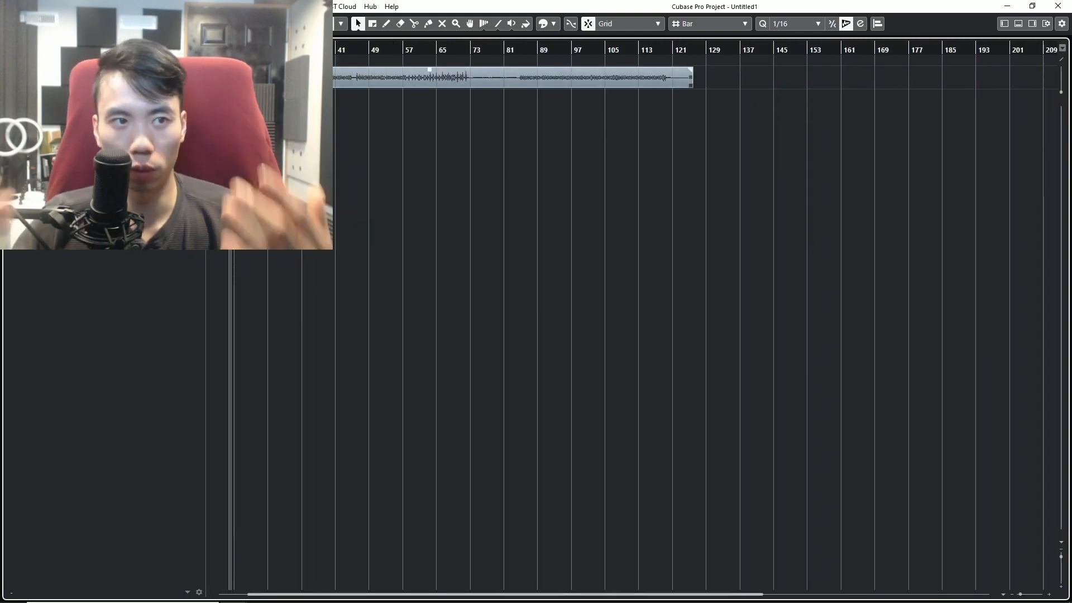
Open the MixConsole and insert the TR5 EQual plug-in in the first insert slot of the Drums - Snare channel
{"action": "key", "text": "F3"}
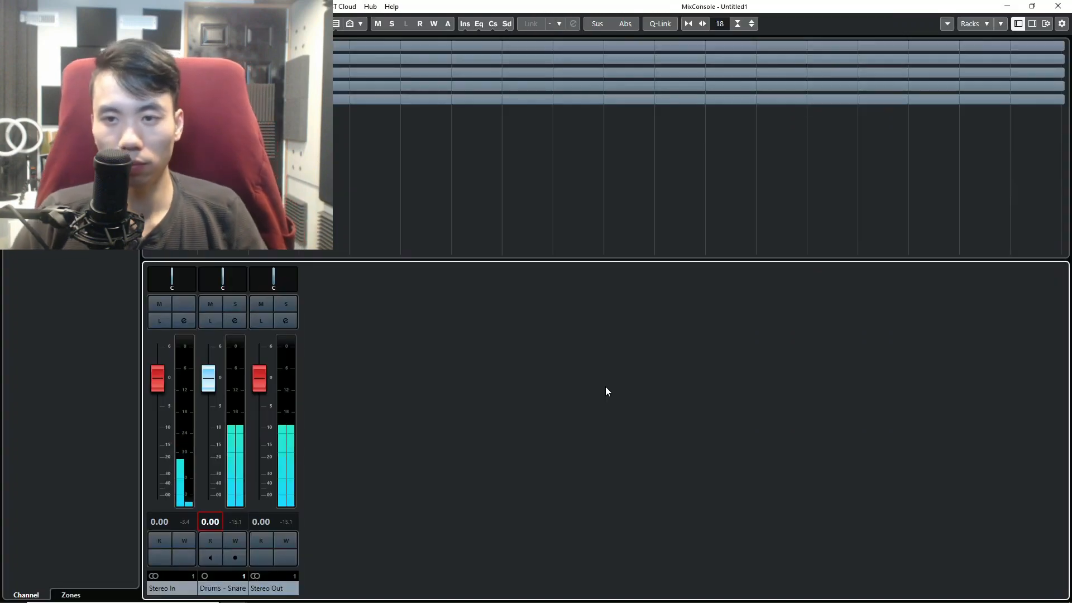
{"action": "key", "text": "F2"}
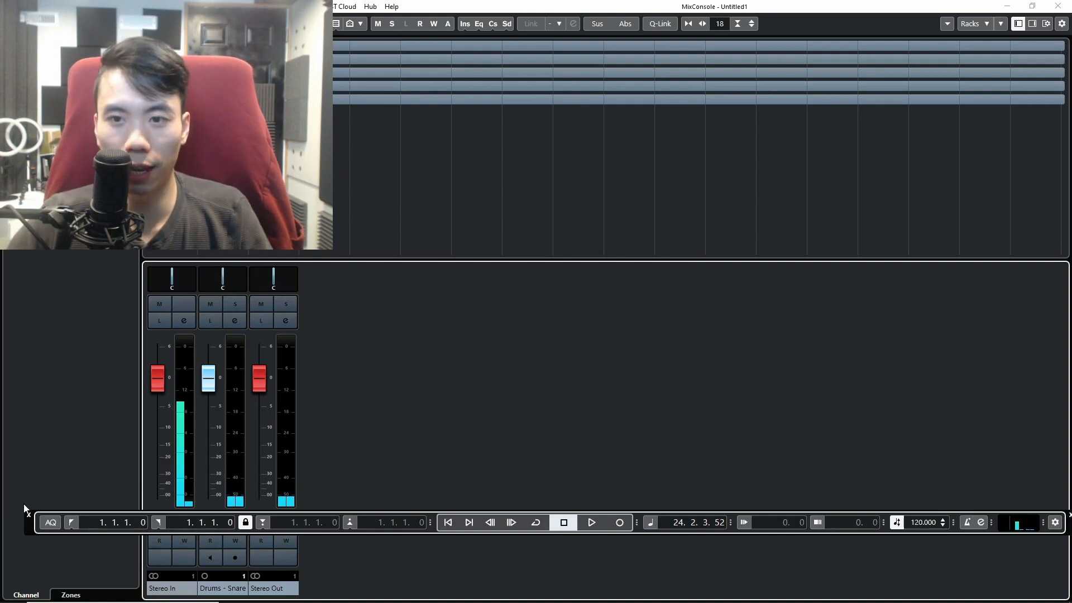
{"action": "left_click", "coordinate": [29, 515]}
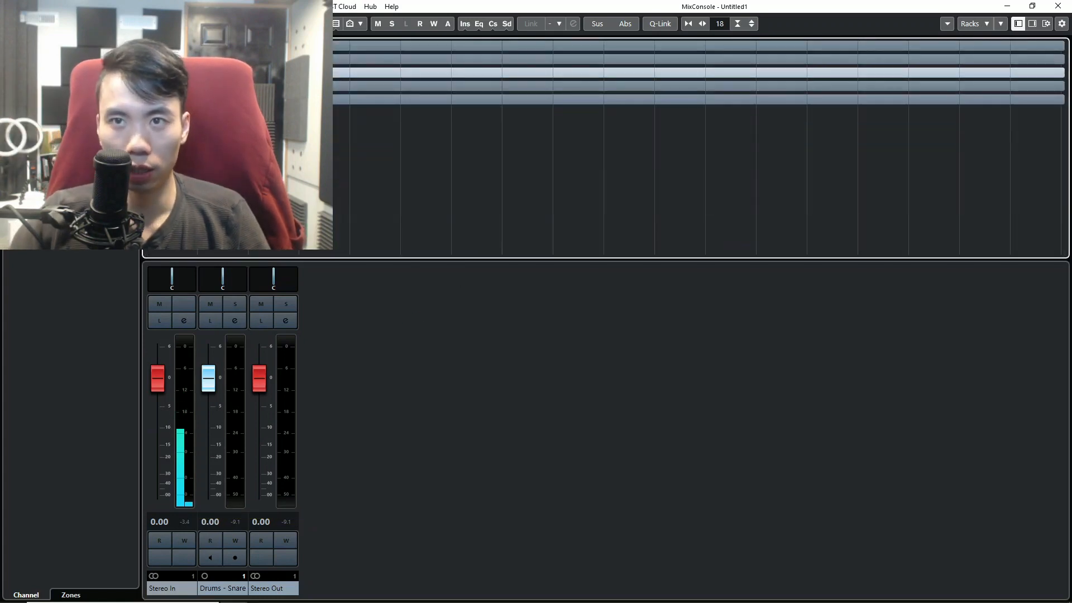
{"action": "left_click", "coordinate": [223, 59]}
{"action": "left_click", "coordinate": [223, 73]}
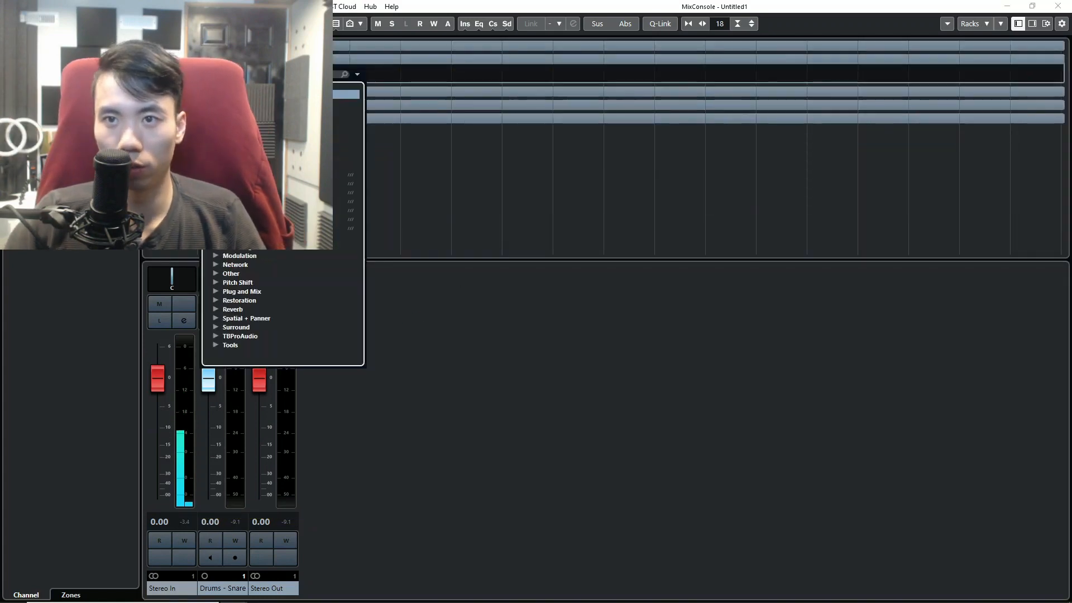
{"action": "left_click", "coordinate": [216, 166]}
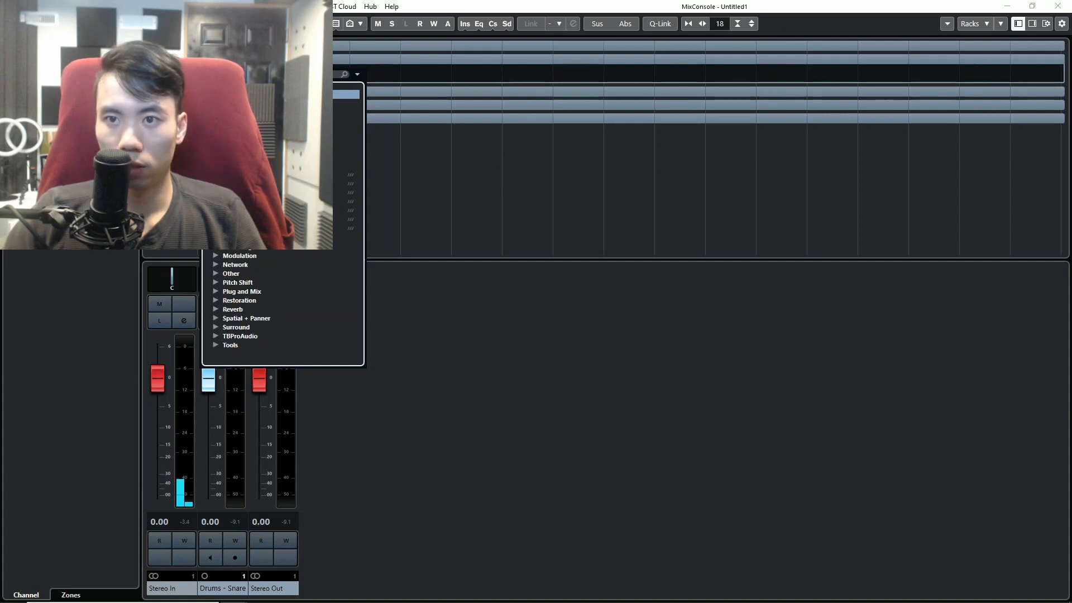
{"action": "left_click", "coordinate": [240, 229]}
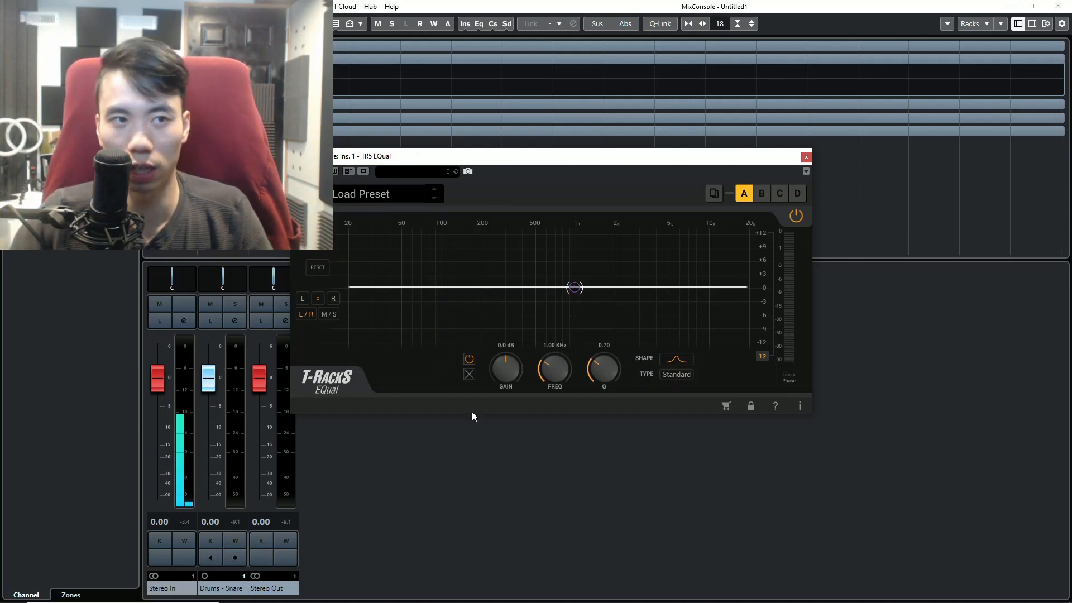
During playback, turn the first EQ band into a high-pass filter with order 12 and a frequency of 70 Hz
{"action": "key", "text": "space"}
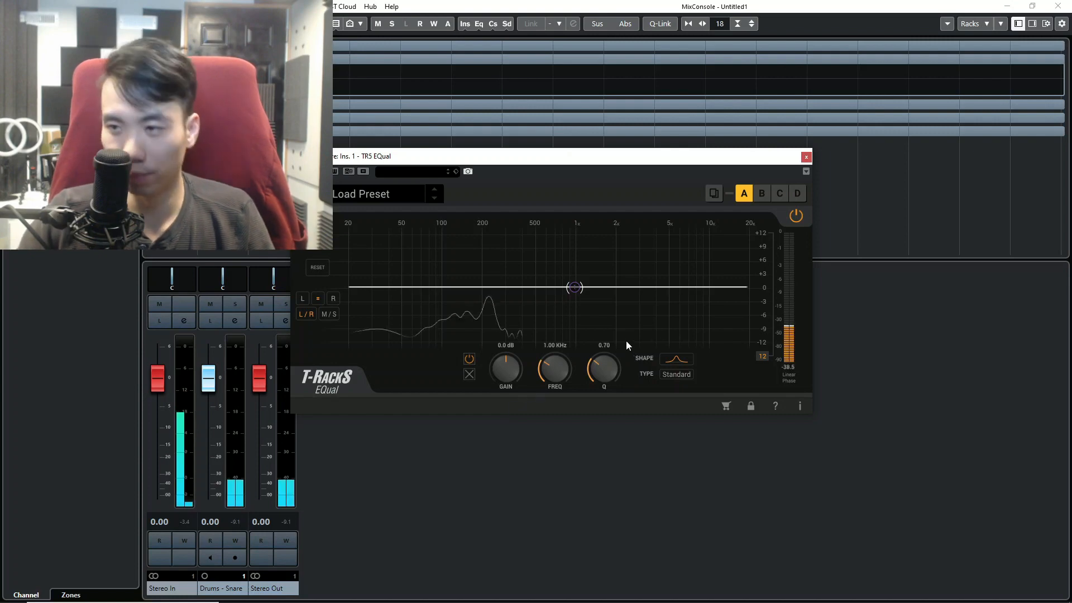
{"action": "left_click", "coordinate": [670, 358]}
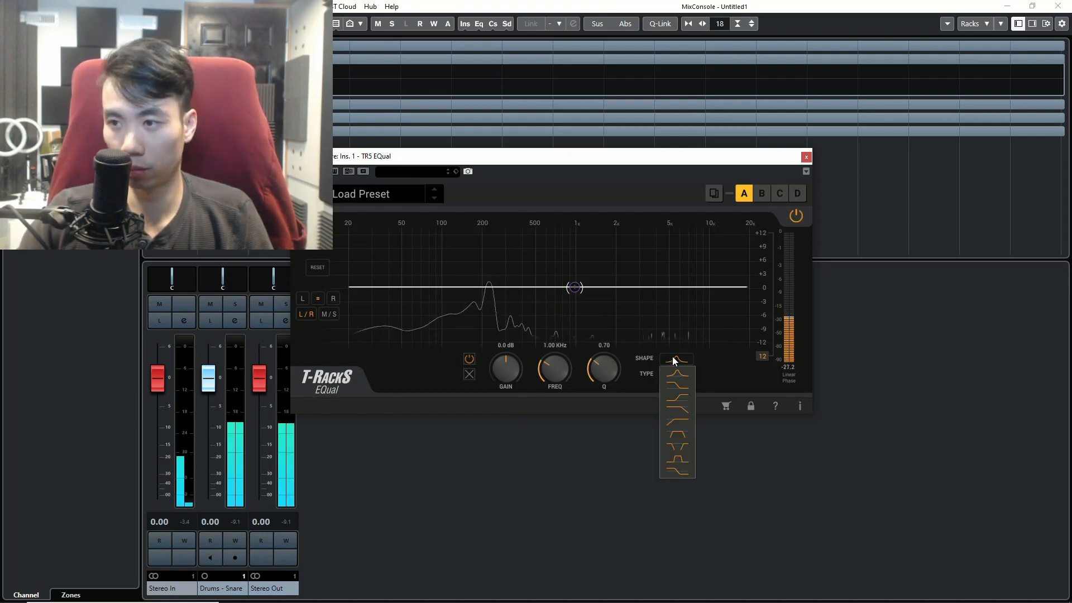
{"action": "left_click", "coordinate": [684, 423]}
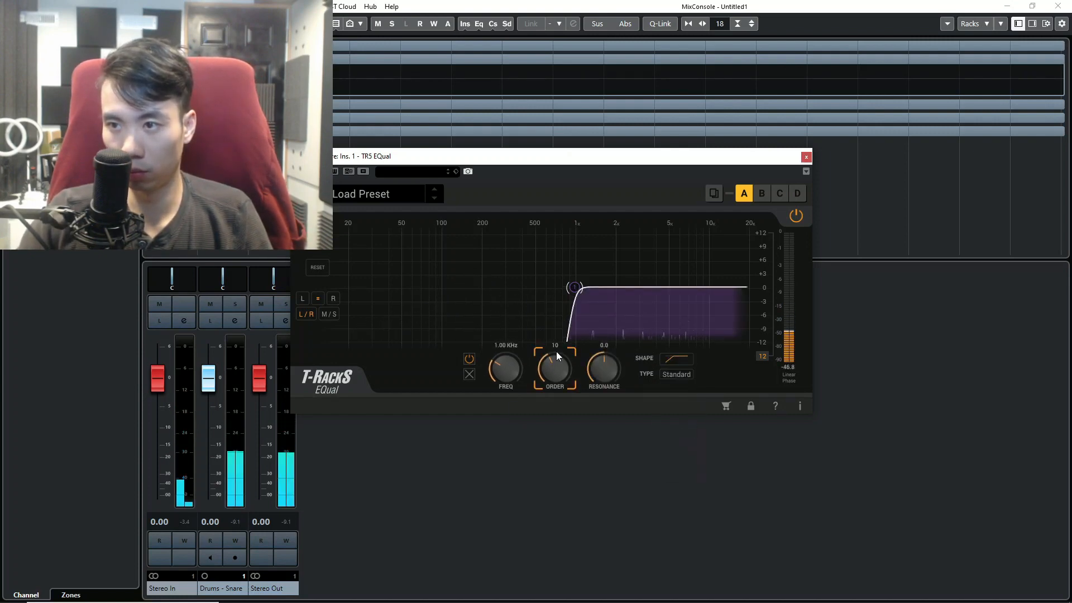
{"action": "left_click_drag", "start_coordinate": [511, 358], "coordinate": [482, 396]}
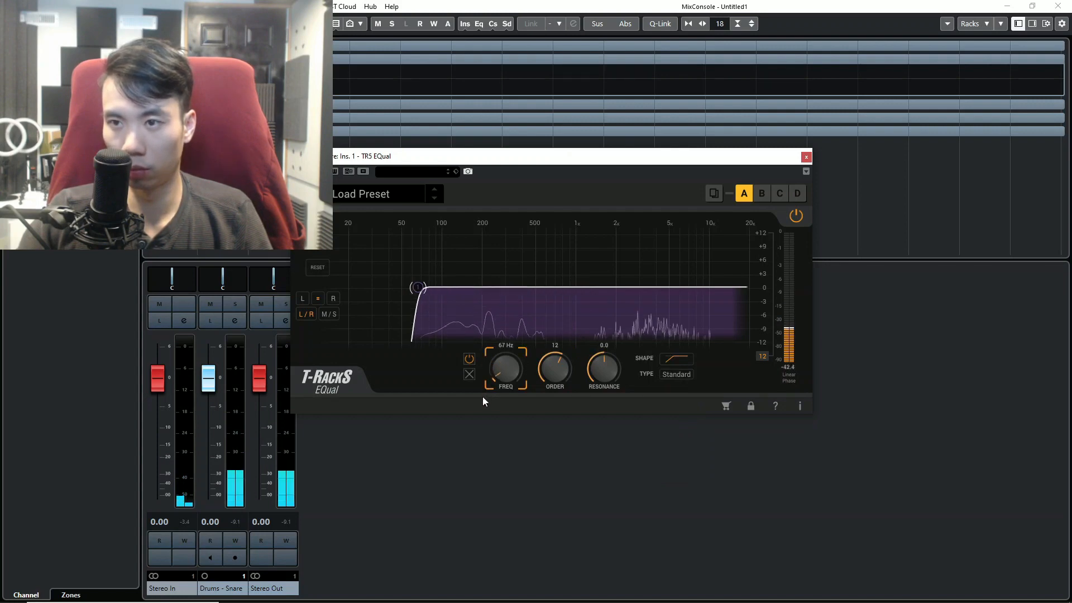
{"action": "double_click", "coordinate": [510, 346]}
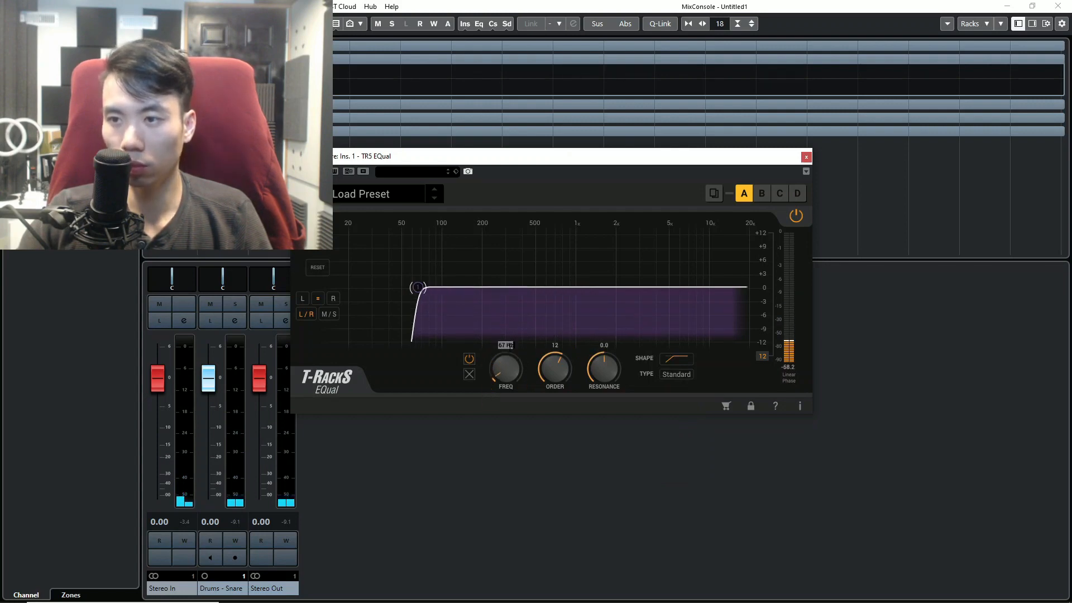
{"action": "type", "text": "70"}
{"action": "key", "text": "Return"}
Add a second EQ band at 233 Hz with a Q of 3.93 and a gain of -2.5 dB
{"action": "left_click_drag", "start_coordinate": [479, 269], "coordinate": [481, 226]}
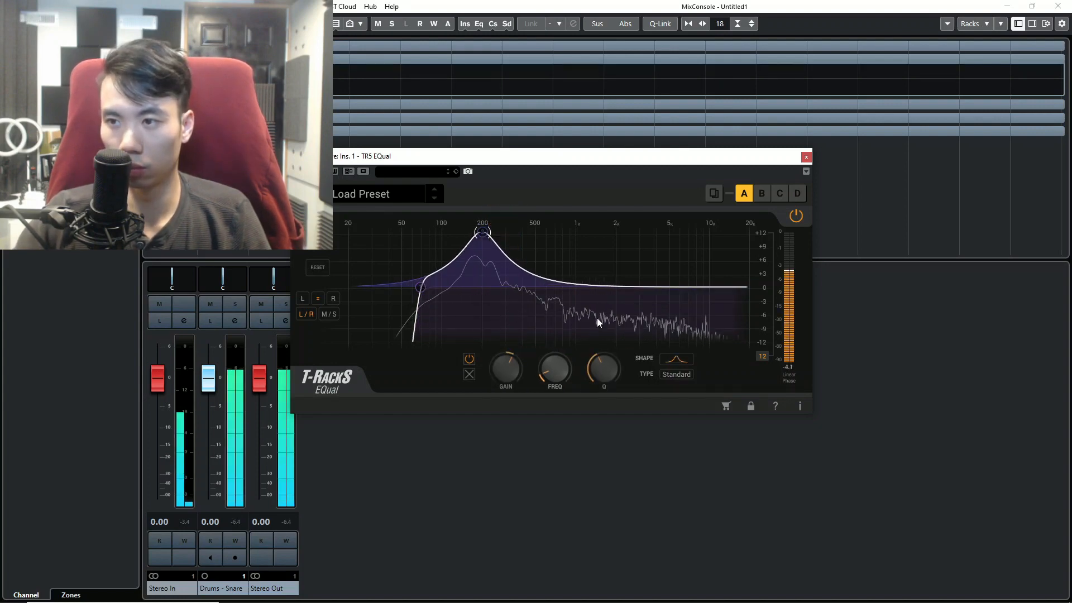
{"action": "left_click_drag", "start_coordinate": [604, 366], "coordinate": [618, 324]}
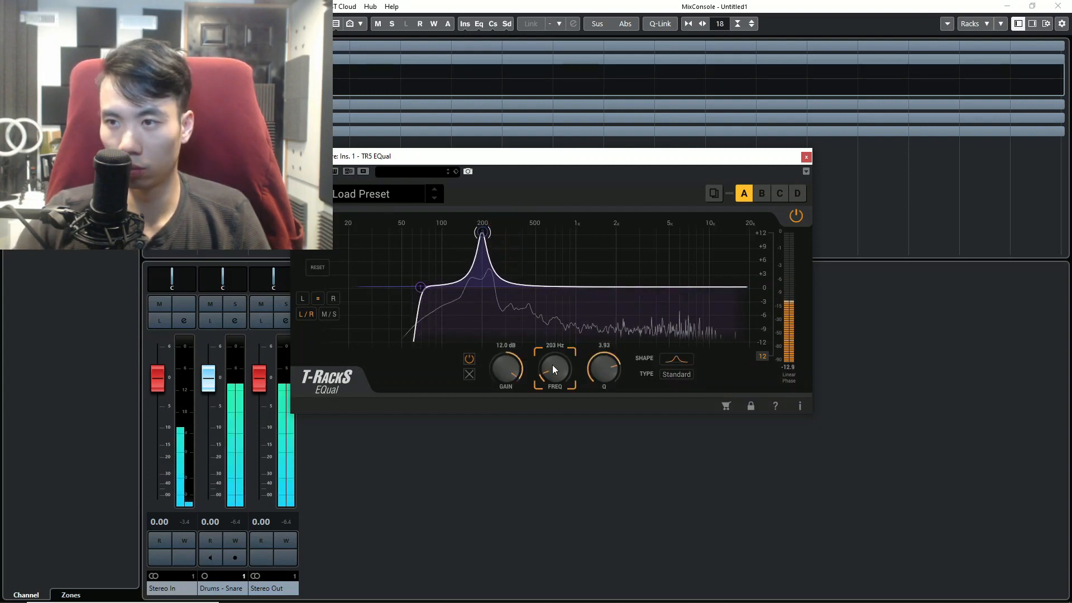
{"action": "left_click_drag", "start_coordinate": [552, 364], "coordinate": [552, 366]}
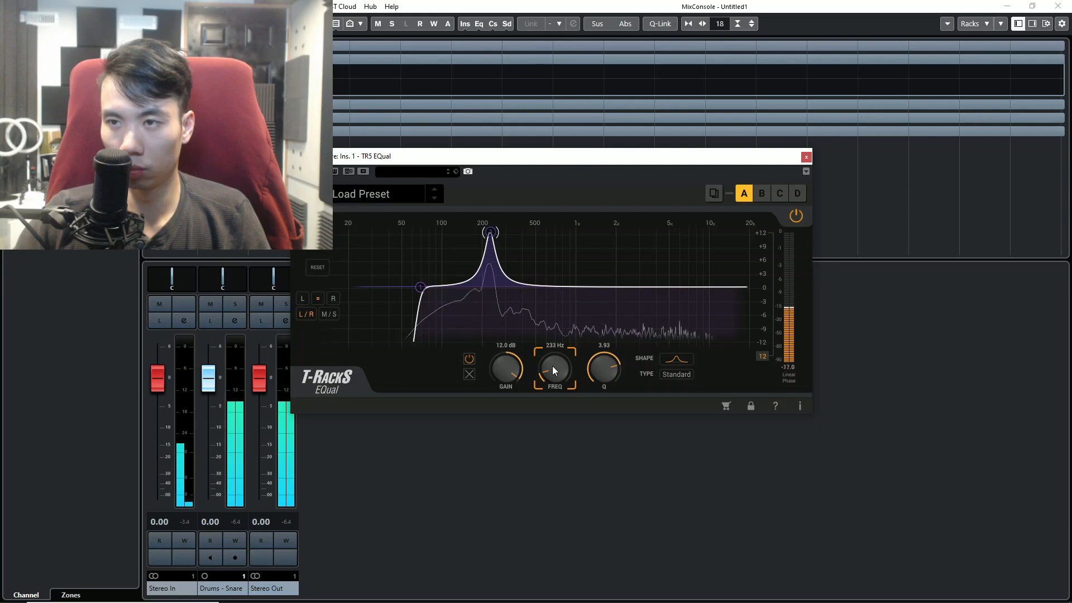
{"action": "left_click_drag", "start_coordinate": [507, 369], "coordinate": [480, 436]}
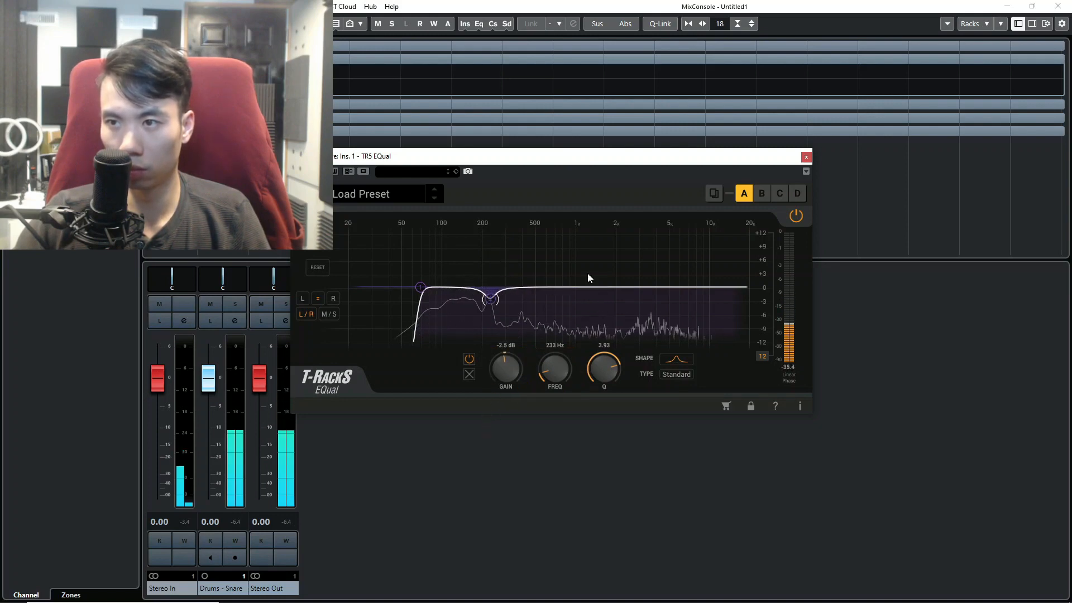
Add a third EQ band boosted by 12 dB, set its Q to 2.78 and sweep its frequency across the mids
{"action": "left_click_drag", "start_coordinate": [521, 259], "coordinate": [559, 230]}
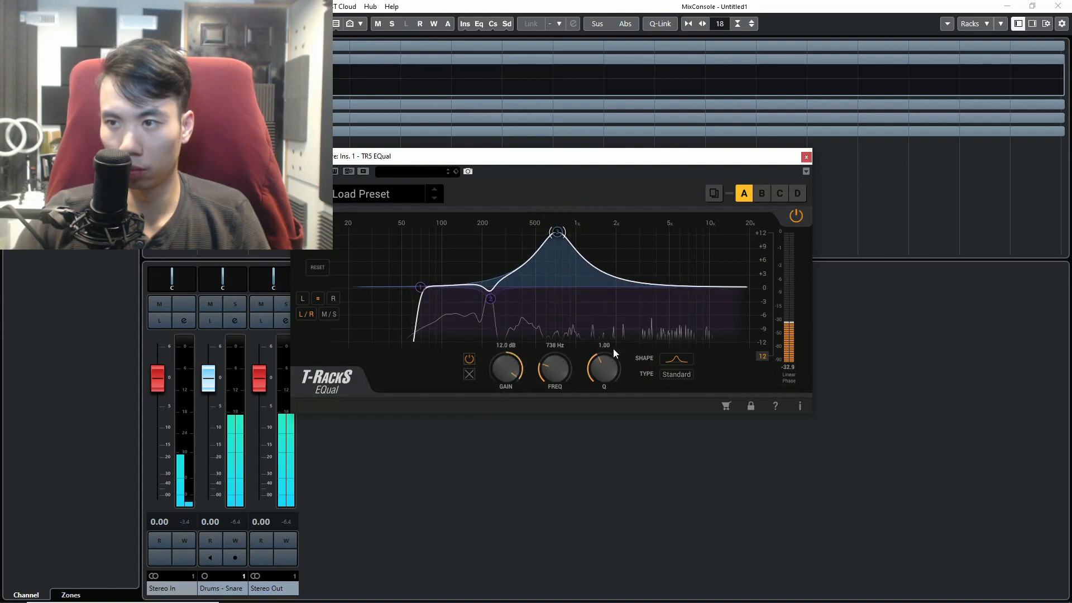
{"action": "left_click_drag", "start_coordinate": [608, 363], "coordinate": [608, 322]}
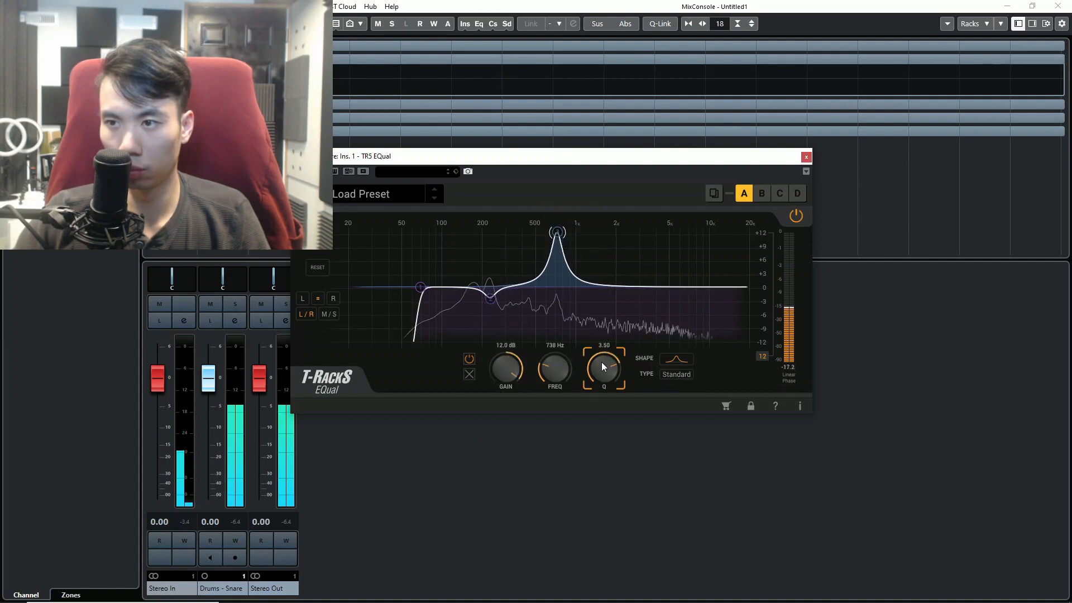
{"action": "left_click_drag", "start_coordinate": [601, 363], "coordinate": [545, 374]}
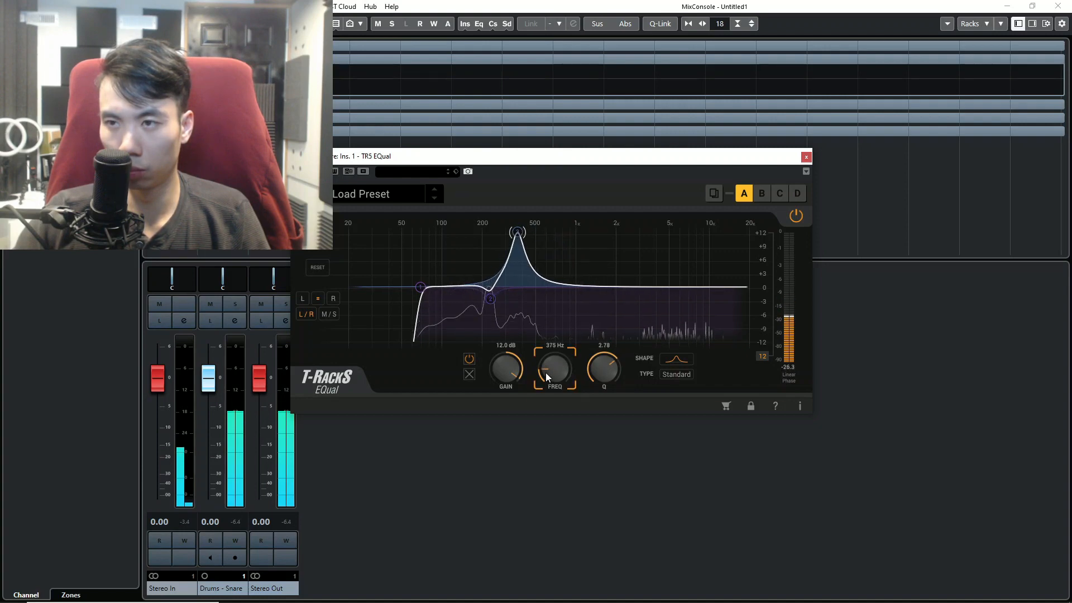
{"action": "mouse_move", "coordinate": [545, 373]}
{"action": "left_mouse_down"}
{"action": "mouse_move", "coordinate": [561, 351]}
{"action": "mouse_move", "coordinate": [559, 359]}
{"action": "left_mouse_up"}
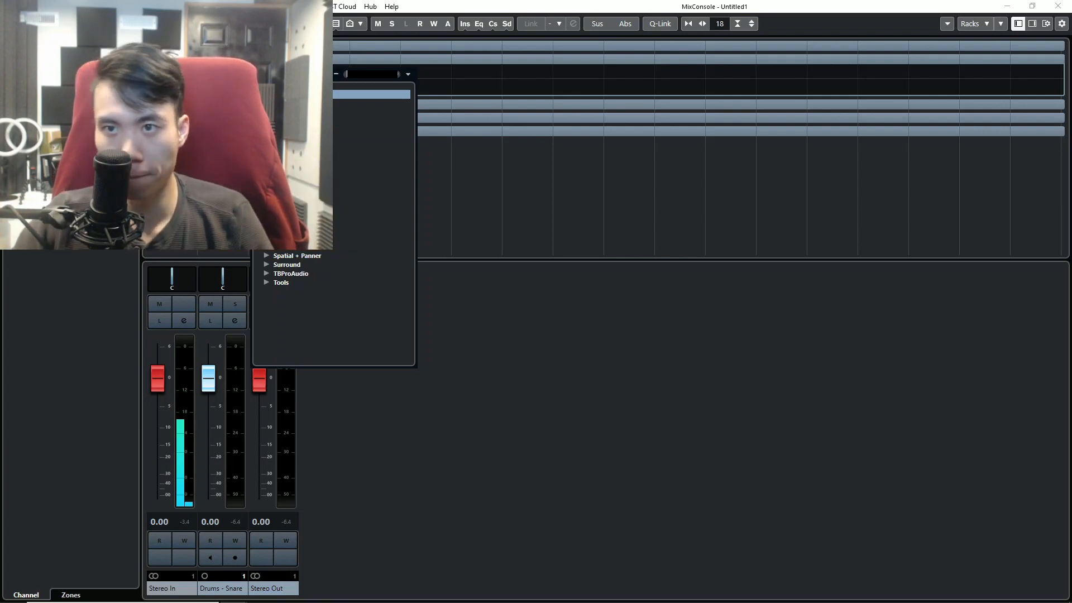
Look through the plug-in categories, including the compressors and limiters, for an insert on the Stereo Out channel
{"action": "left_click", "coordinate": [267, 157]}
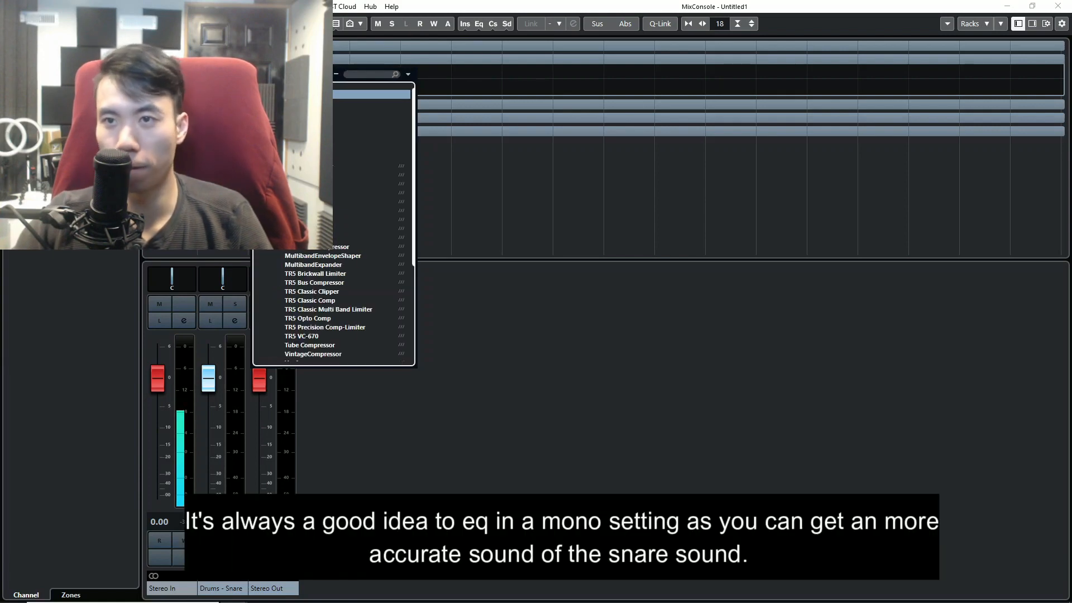
{"action": "left_click", "coordinate": [267, 156]}
{"action": "left_click", "coordinate": [278, 166]}
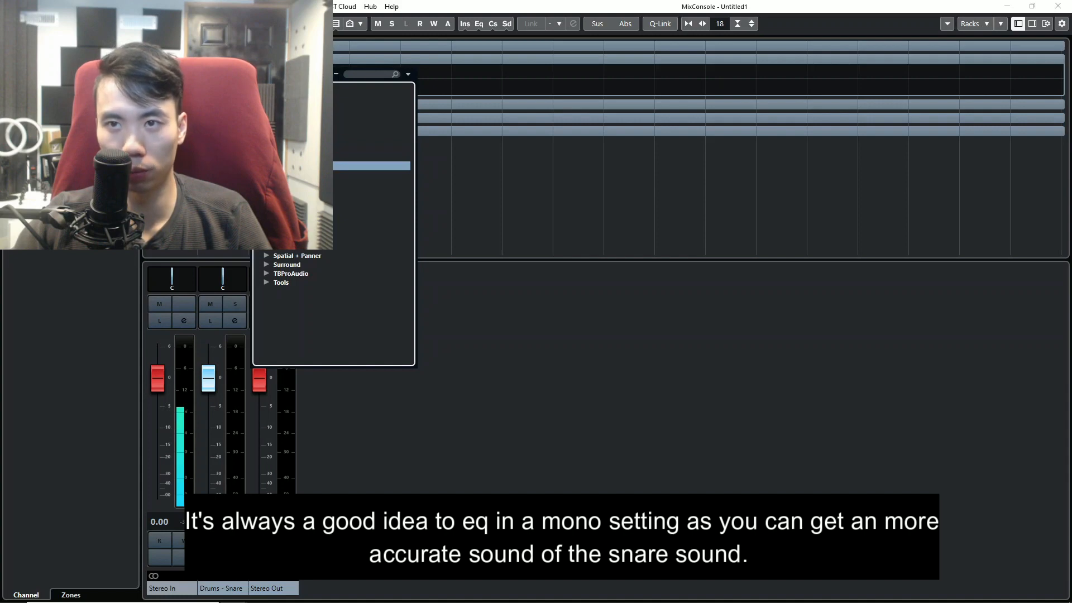
{"action": "left_click", "coordinate": [267, 157]}
{"action": "left_click", "coordinate": [267, 157]}
{"action": "left_click", "coordinate": [266, 157]}
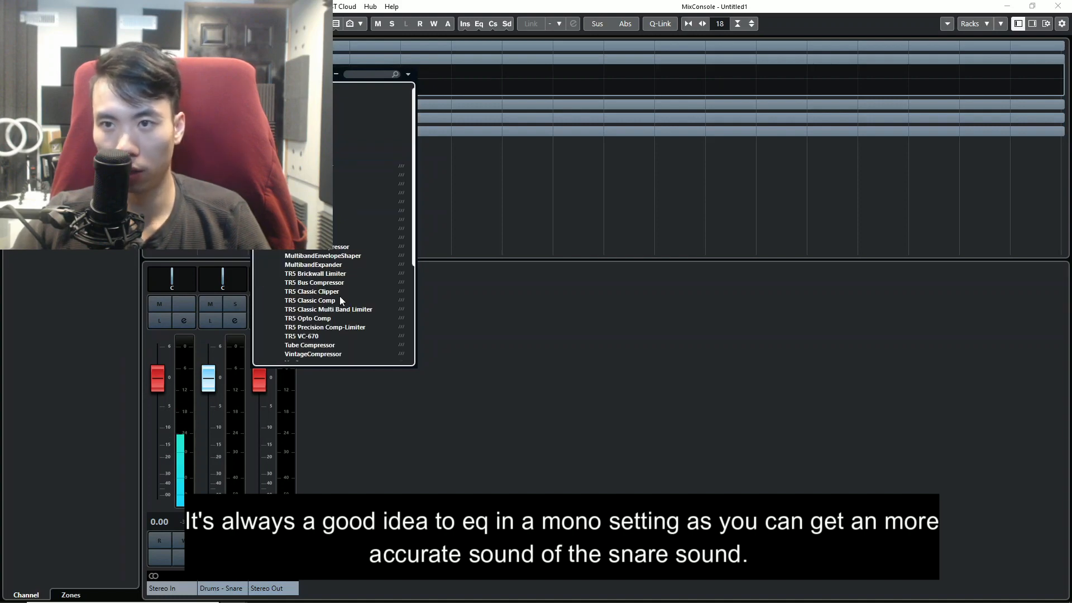
{"action": "scroll", "coordinate": [279, 266], "scroll_direction": "down", "scroll_amount": 5}
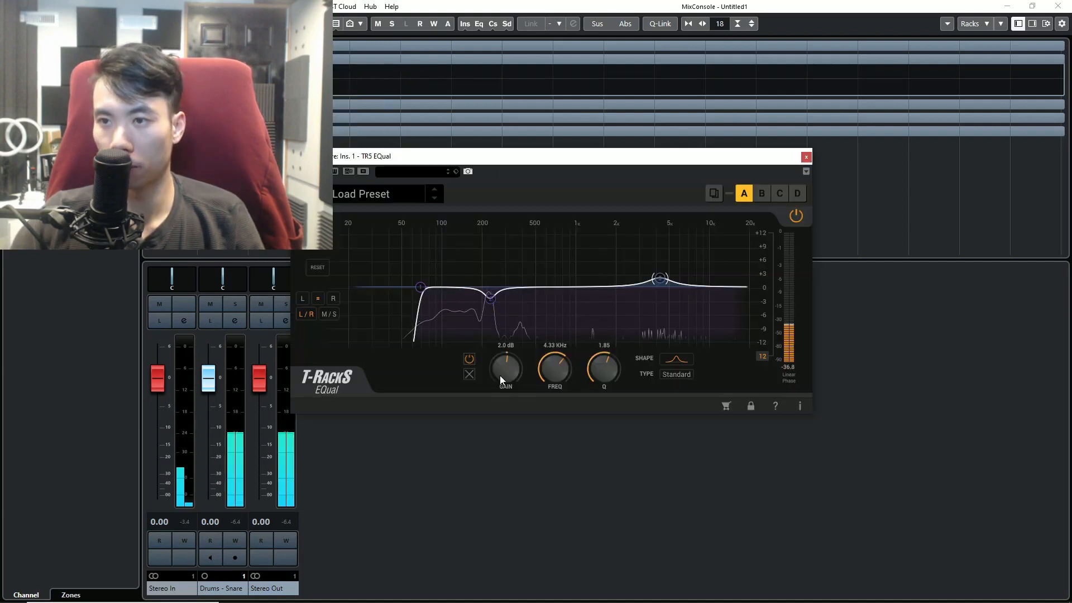
Set the gain of the 4.33 kHz band in the snare equalizer to 2.4 dB
{"action": "left_click_drag", "start_coordinate": [500, 375], "coordinate": [500, 373]}
{"action": "mouse_move", "coordinate": [490, 299]}
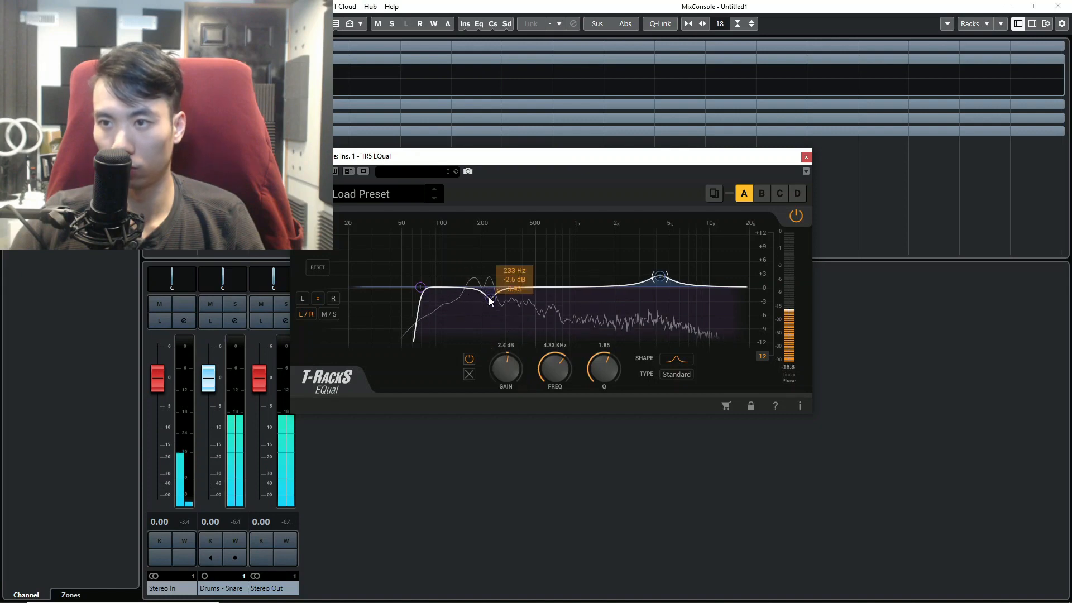
Reopen the snare channel's equalizer and examine the settings of its low-cut, 233 Hz, 500 Hz and 4.33 kHz bands
{"action": "left_click", "coordinate": [333, 119]}
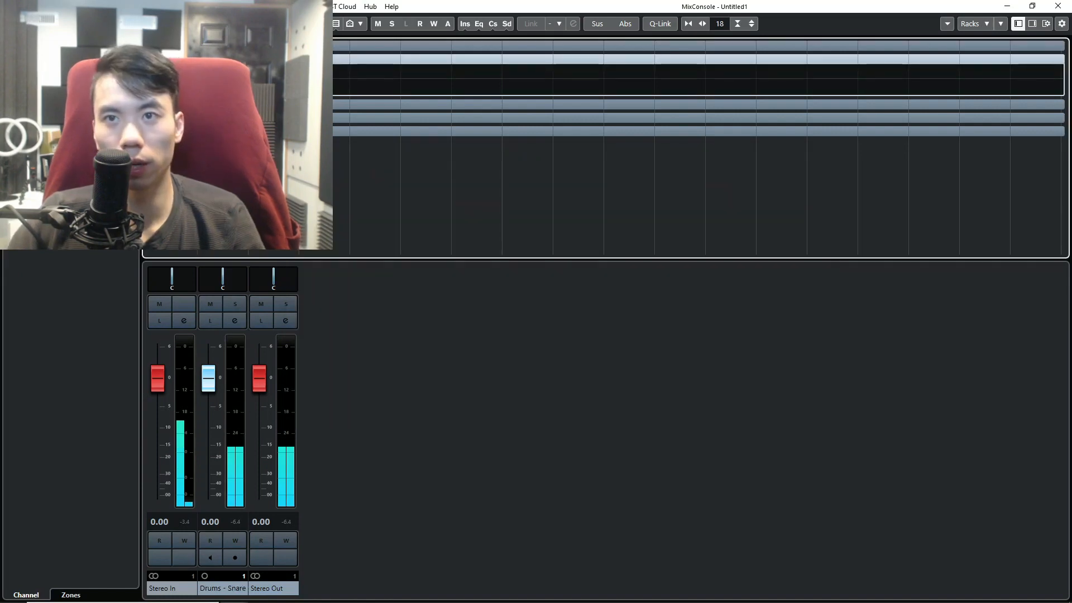
{"action": "right_click", "coordinate": [212, 241]}
{"action": "left_click", "coordinate": [430, 209]}
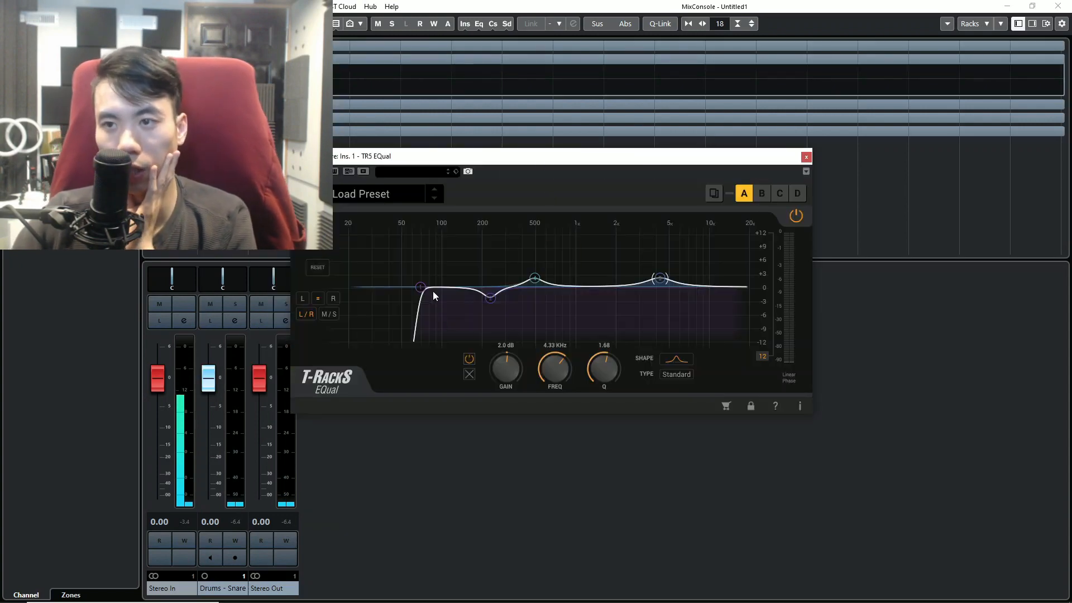
{"action": "left_click", "coordinate": [421, 286]}
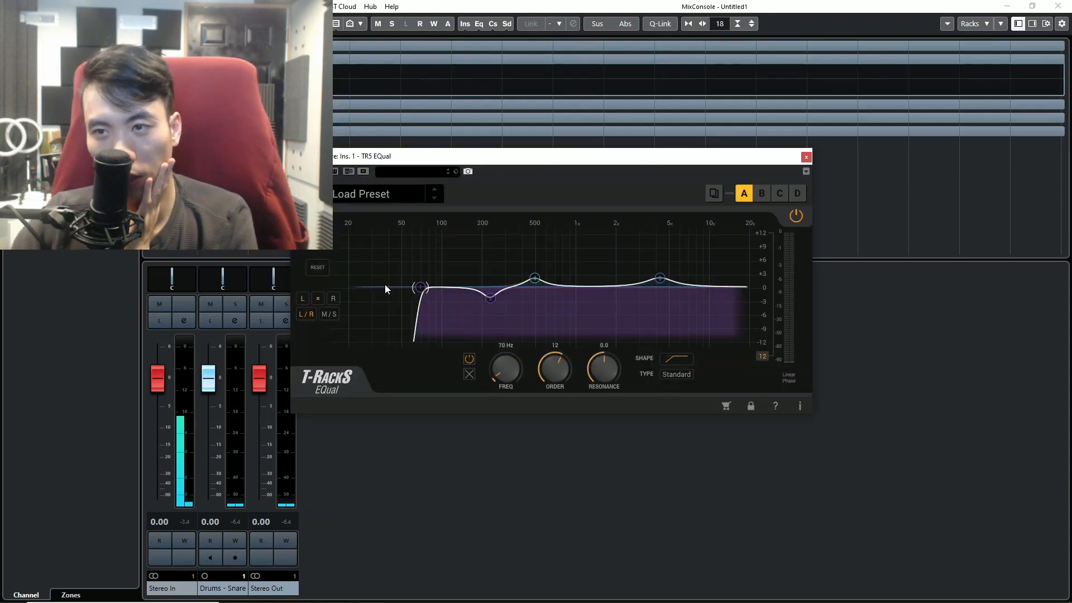
{"action": "mouse_move", "coordinate": [420, 288]}
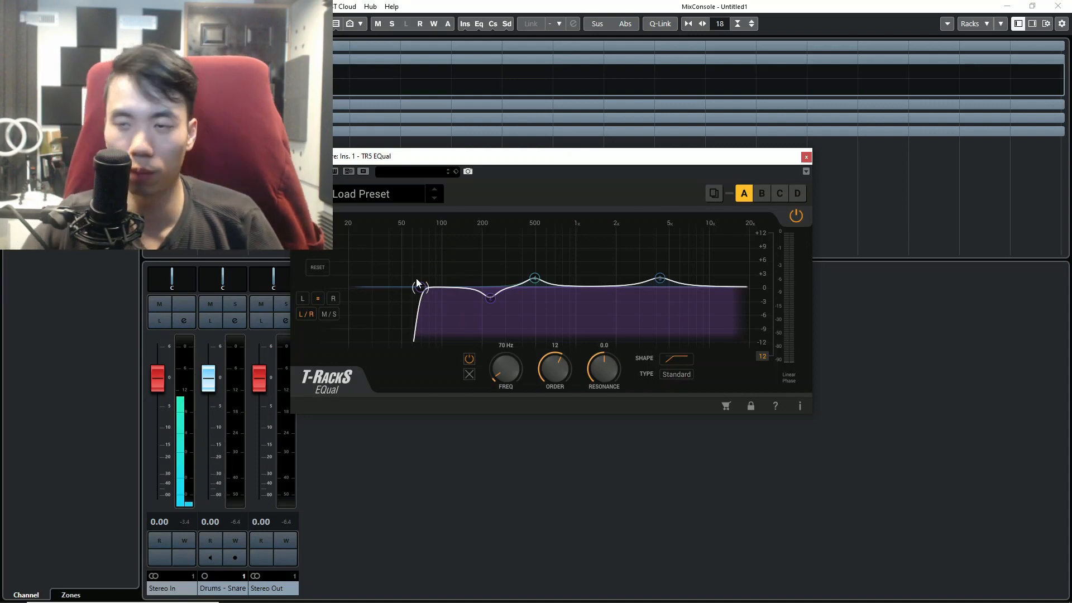
{"action": "left_click", "coordinate": [486, 300]}
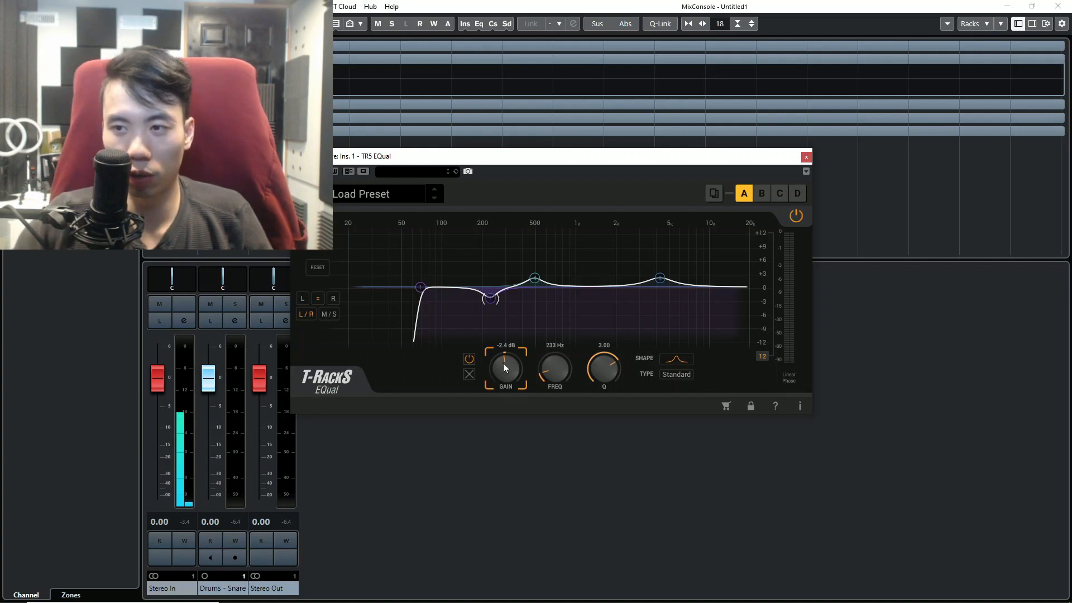
{"action": "left_click_drag", "start_coordinate": [503, 363], "coordinate": [501, 363]}
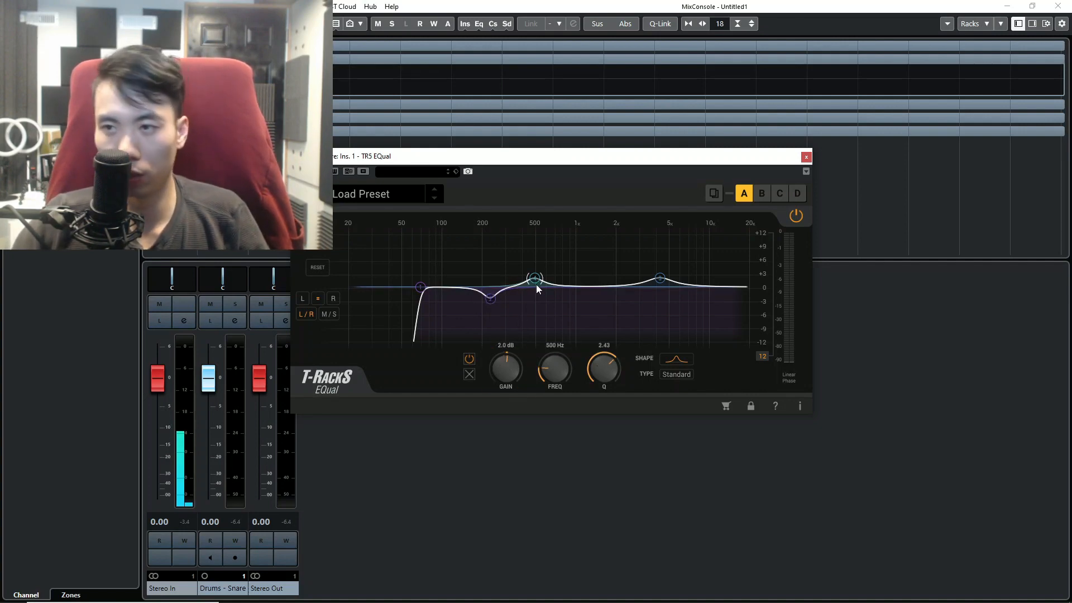
{"action": "mouse_move", "coordinate": [540, 277]}
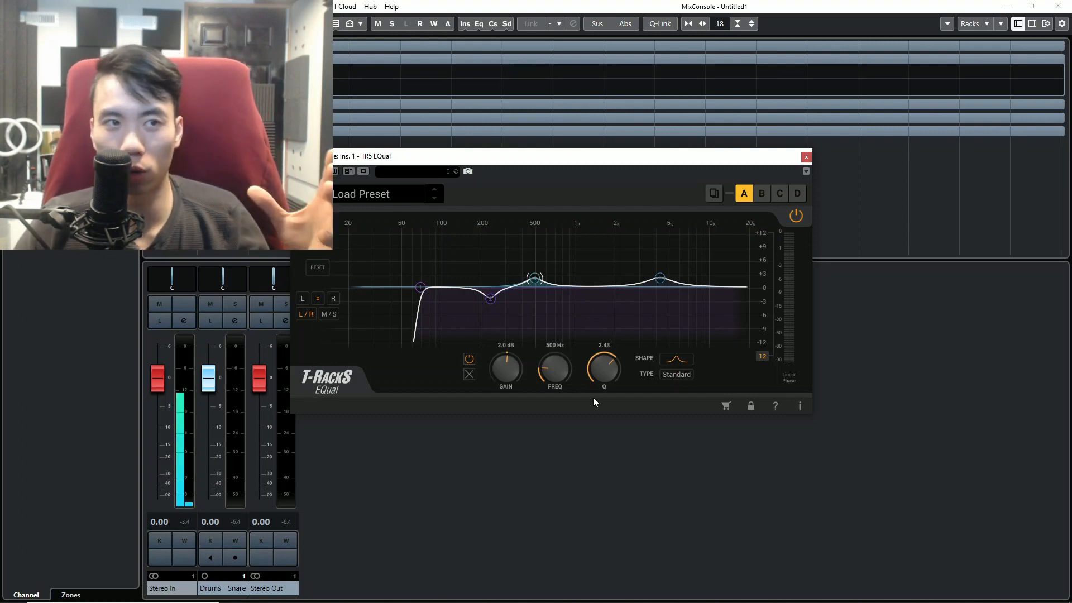
{"action": "mouse_move", "coordinate": [662, 276]}
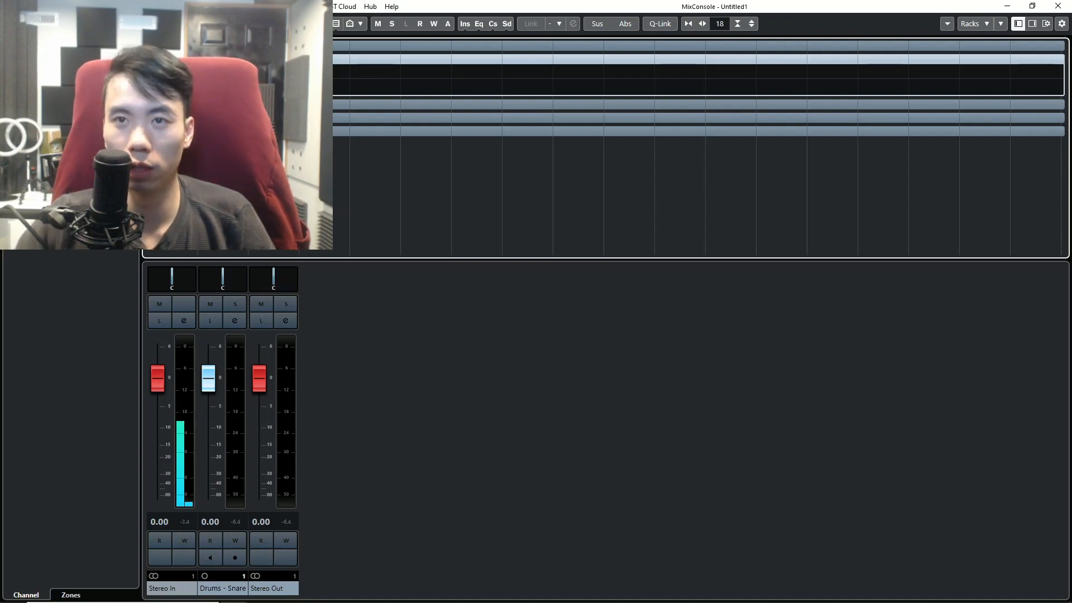
Insert the Steinberg Compressor in the second insert slot of the Drums - Snare channel and load the Snare Compression 1 preset
{"action": "left_click", "coordinate": [223, 72]}
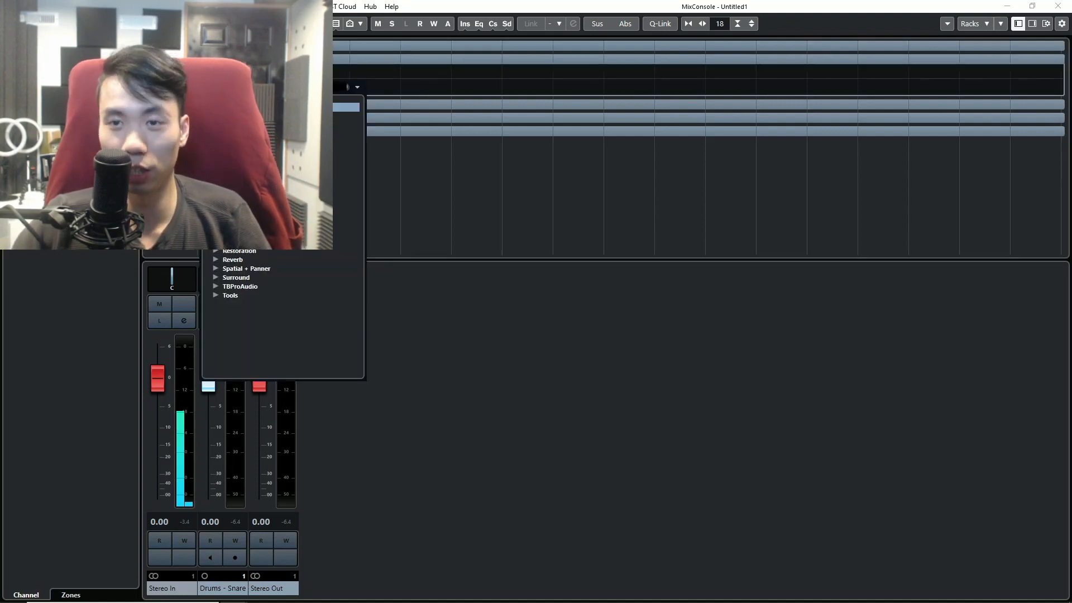
{"action": "left_click", "coordinate": [235, 170]}
{"action": "left_click", "coordinate": [216, 170]}
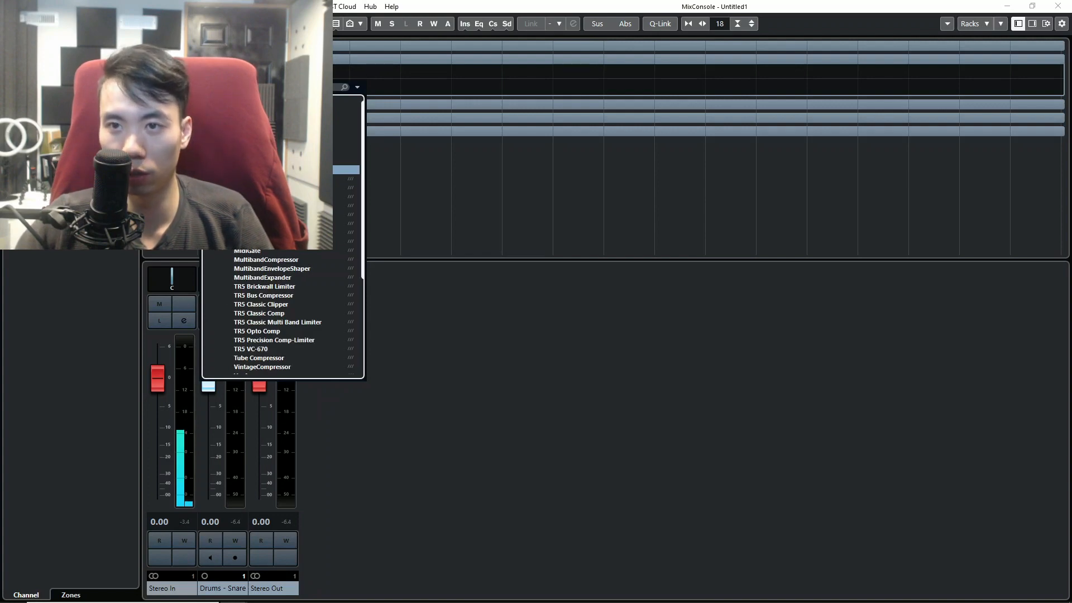
{"action": "left_click", "coordinate": [251, 188]}
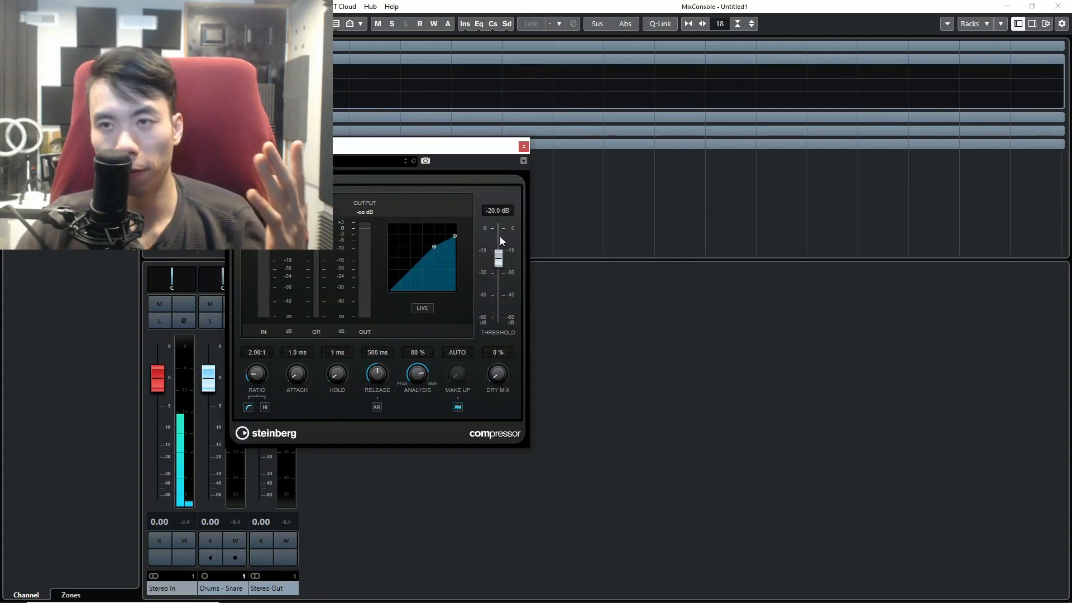
{"action": "left_click_drag", "start_coordinate": [311, 151], "coordinate": [429, 143]}
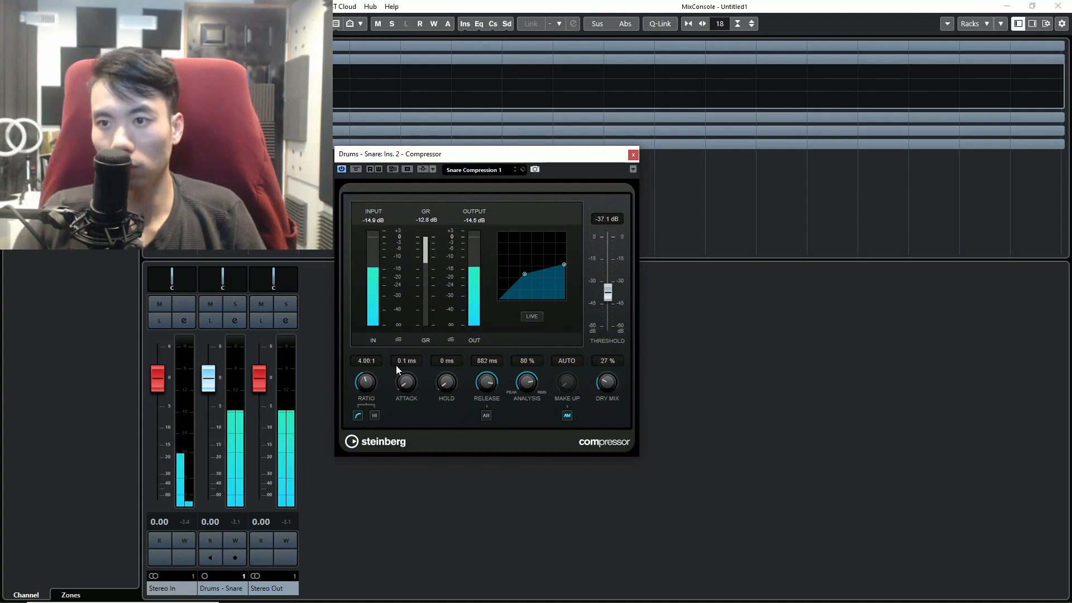
Set the snare compressor's threshold to -27.4 dB, attack to 50 ms, release to 500 ms and dry mix to 40 %
{"action": "left_click", "coordinate": [371, 361]}
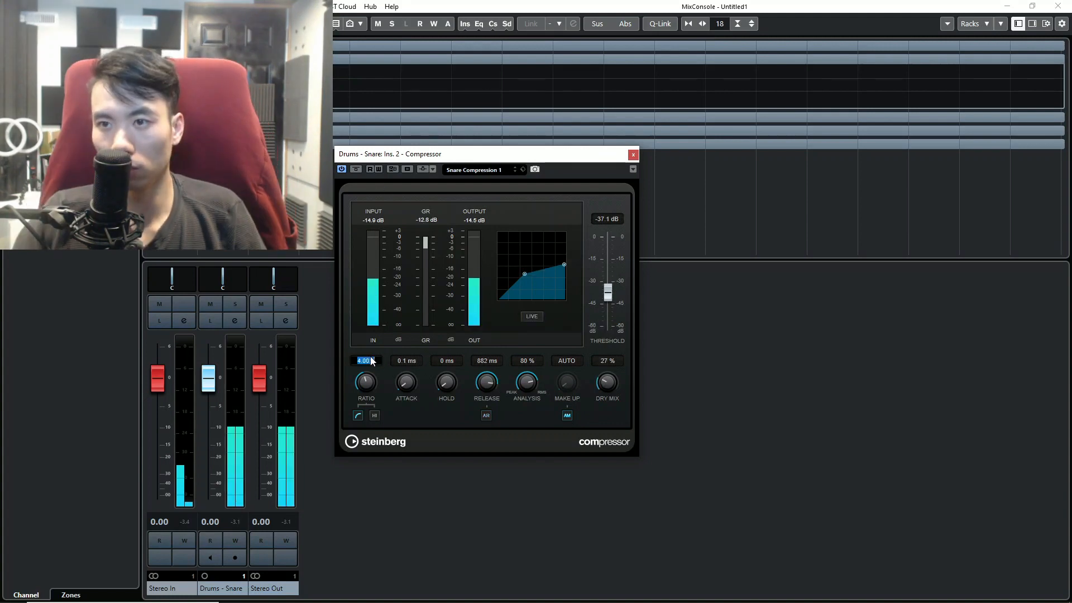
{"action": "left_click", "coordinate": [526, 217]}
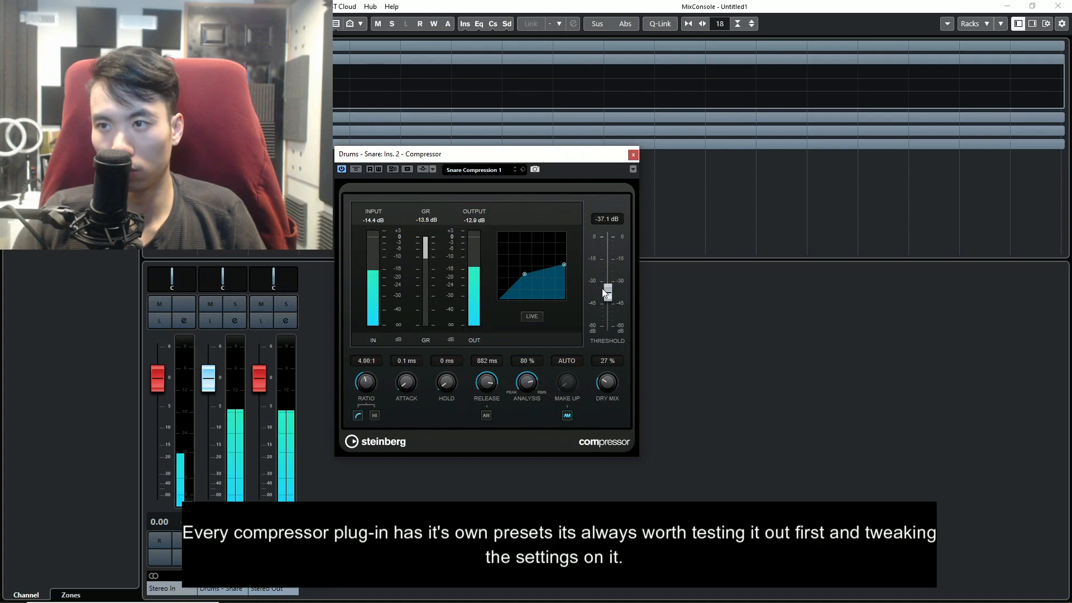
{"action": "left_click_drag", "start_coordinate": [604, 292], "coordinate": [607, 278]}
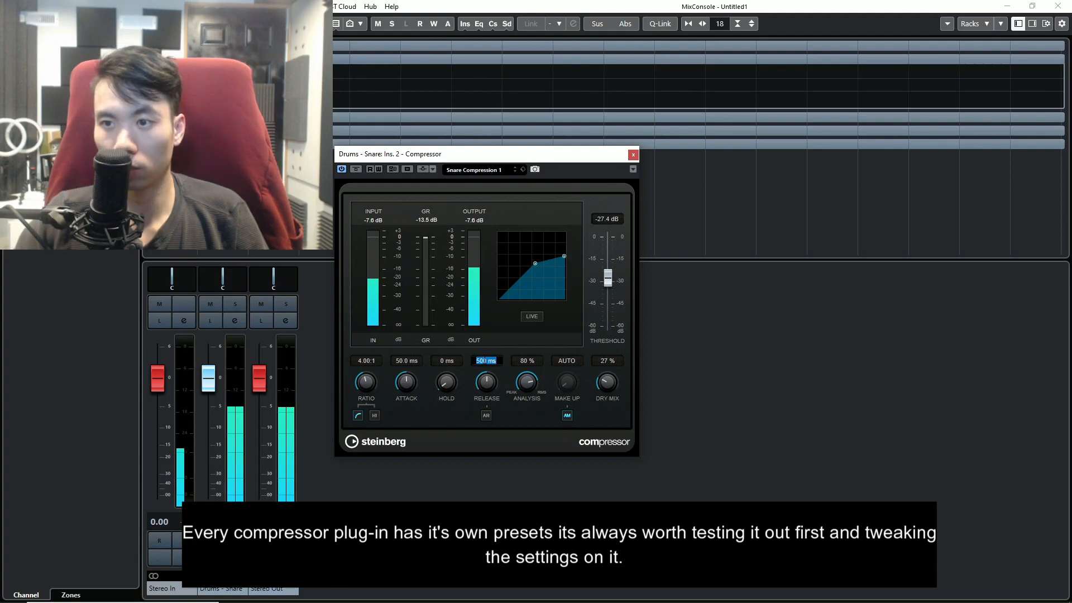
{"action": "type", "text": "5"}
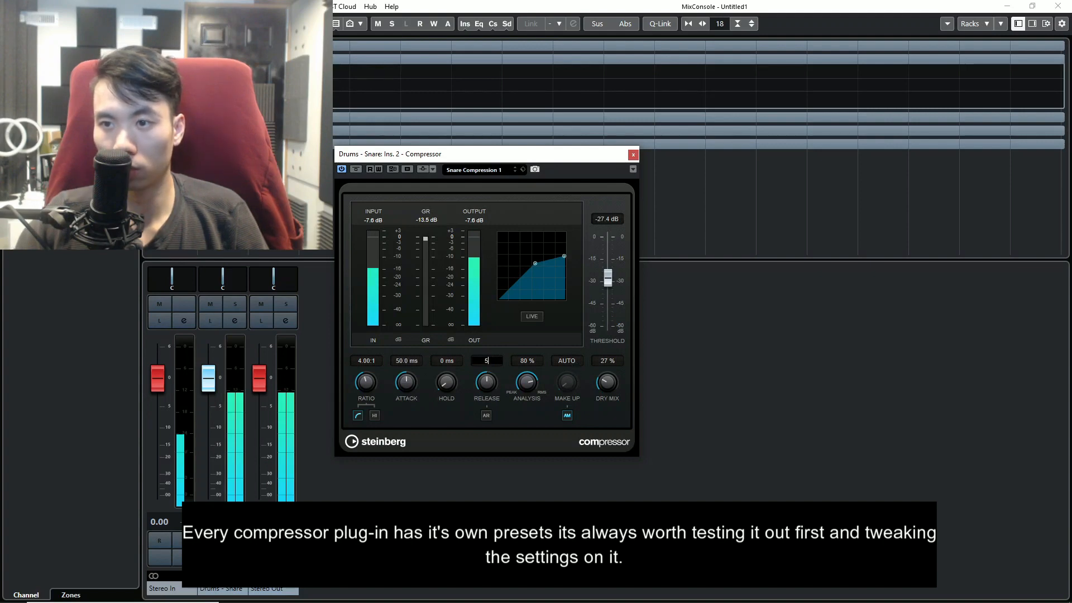
{"action": "type", "text": "00"}
{"action": "key", "text": "Return"}
{"action": "left_click_drag", "start_coordinate": [611, 377], "coordinate": [614, 365]}
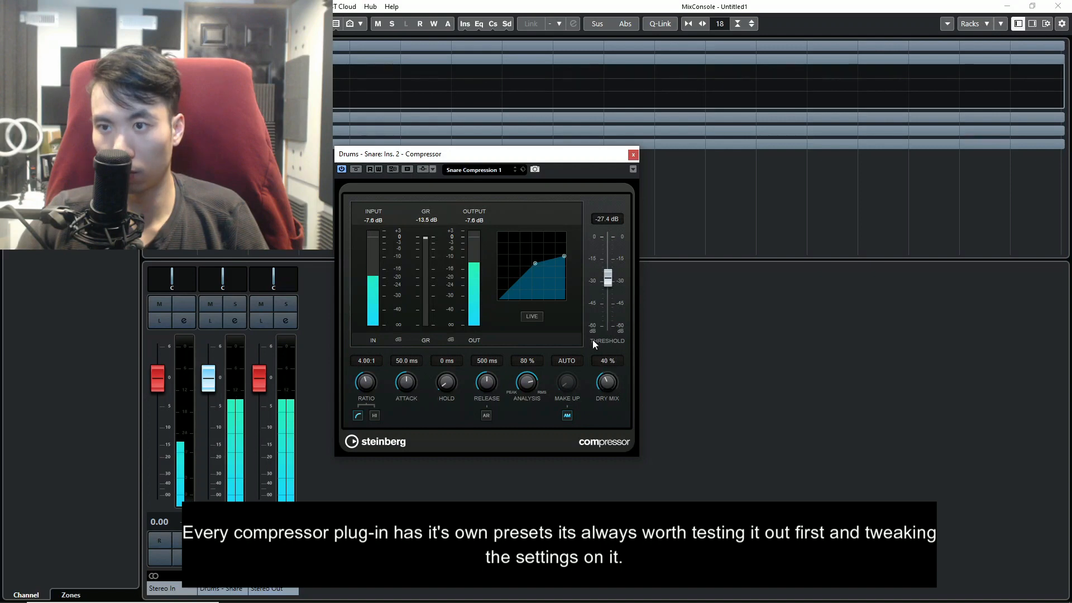
Set the compressor's attack to 12 ms, make-up gain to 2 dB and threshold to -26.6 dB, and close the plug-in
{"action": "left_click_drag", "start_coordinate": [395, 382], "coordinate": [401, 392]}
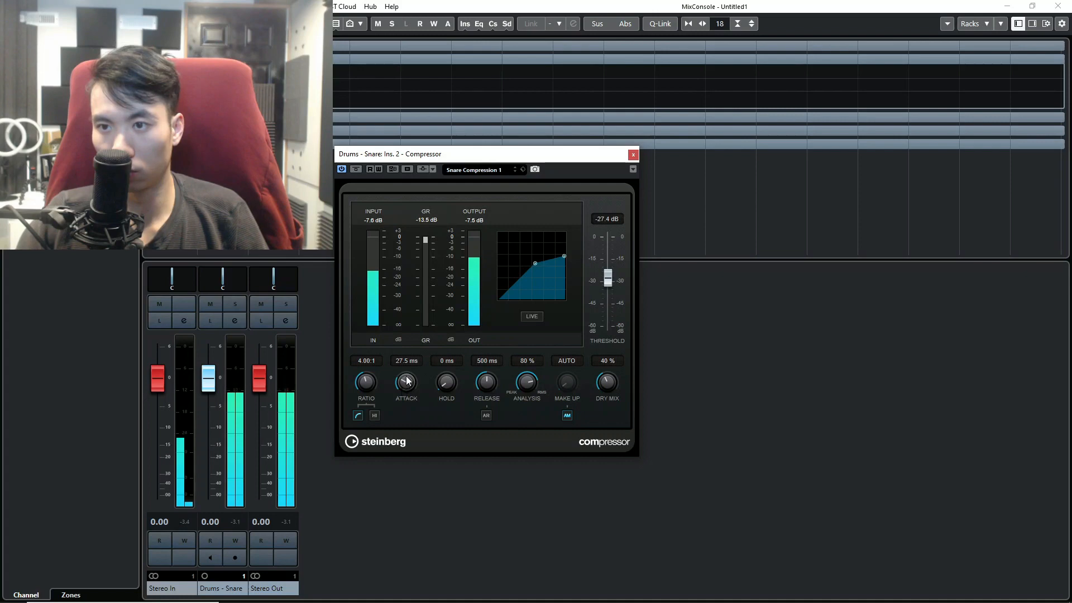
{"action": "left_click", "coordinate": [404, 361]}
{"action": "type", "text": "20"}
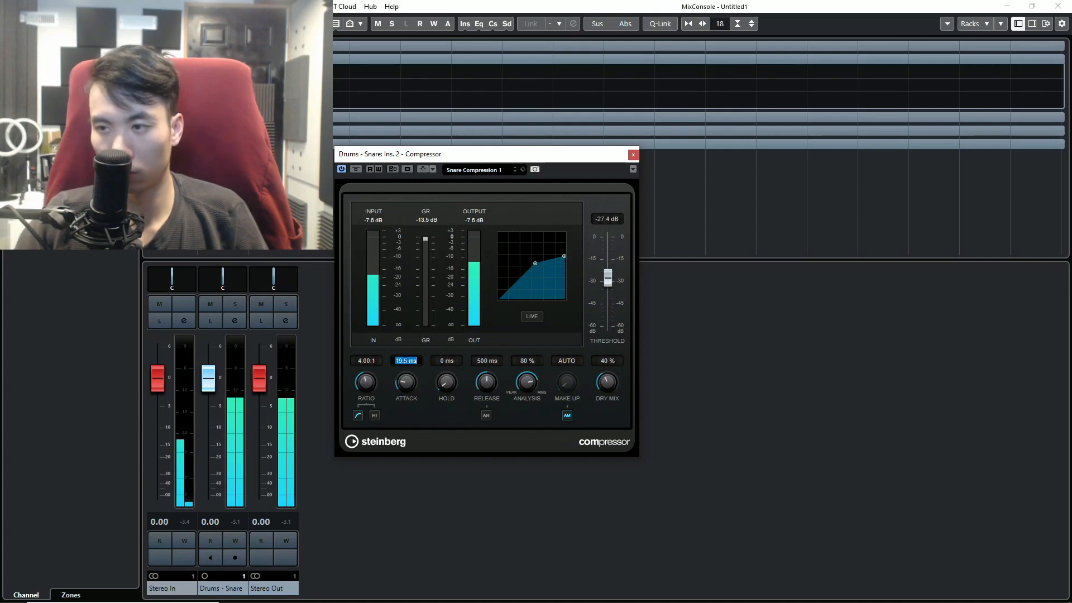
{"action": "key", "text": "Return"}
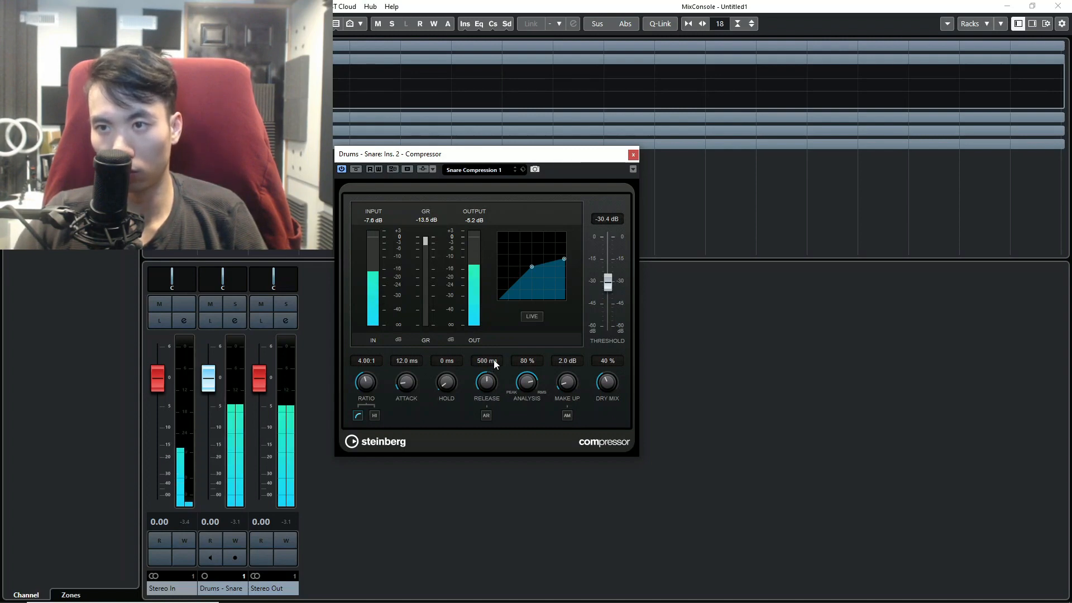
{"action": "left_click_drag", "start_coordinate": [608, 285], "coordinate": [609, 282]}
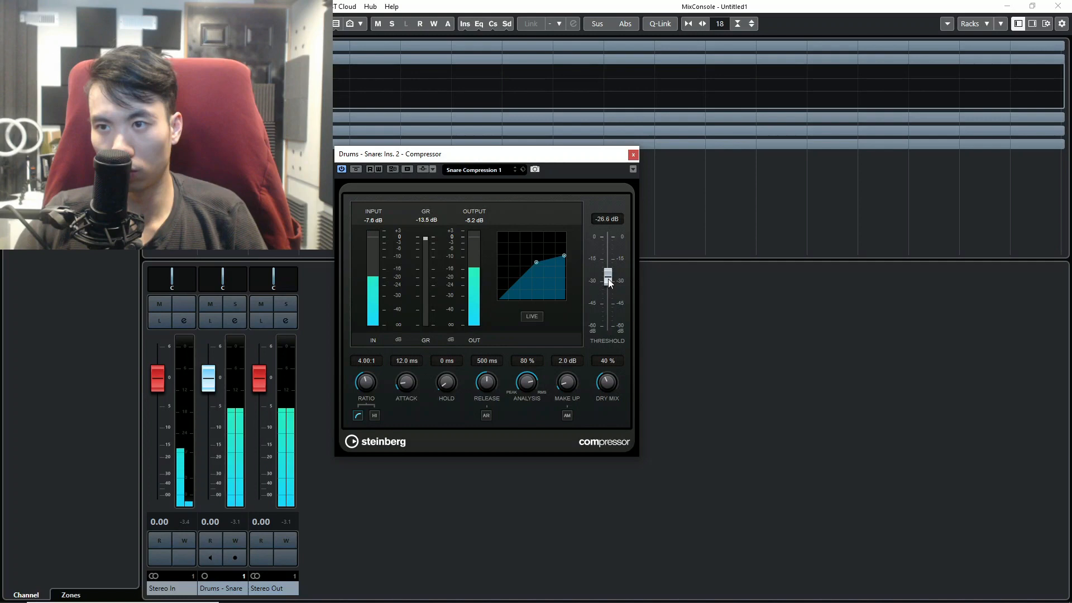
{"action": "left_click", "coordinate": [632, 156]}
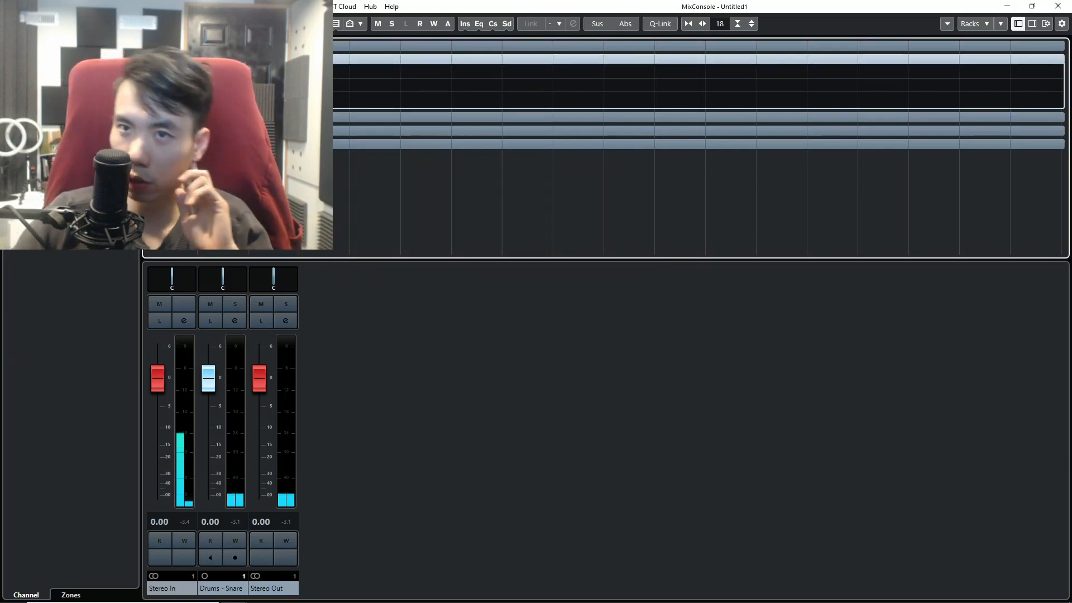
Add a mono group track named Snare P with its output routed to Stereo Out
{"action": "right_click", "coordinate": [224, 588]}
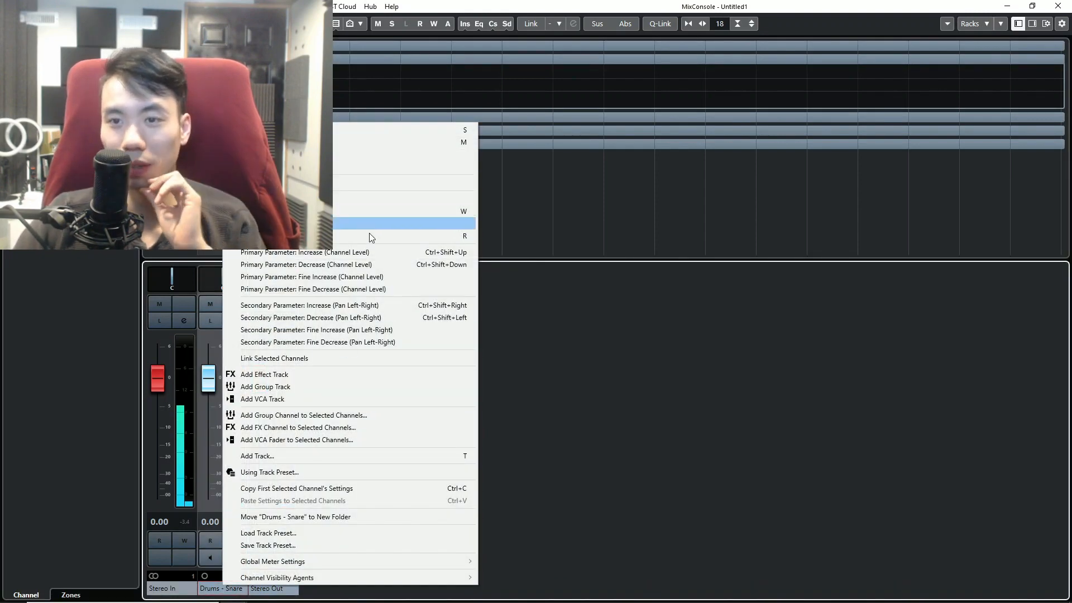
{"action": "left_click", "coordinate": [333, 386]}
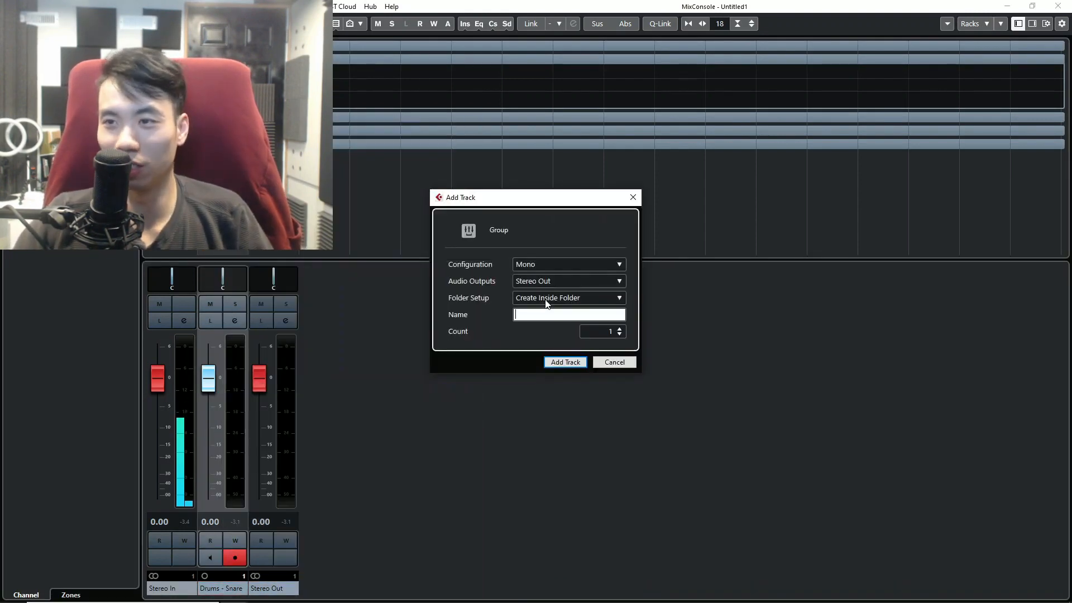
{"action": "left_click", "coordinate": [538, 315]}
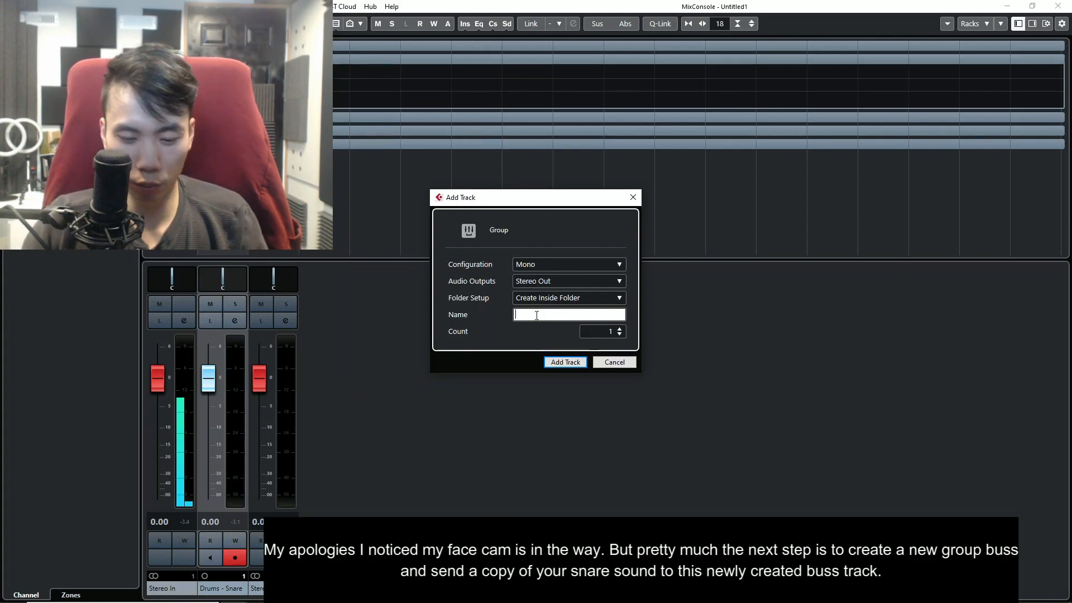
{"action": "type", "text": "Snare "}
{"action": "type", "text": "Buss"}
{"action": "key", "text": "Return"}
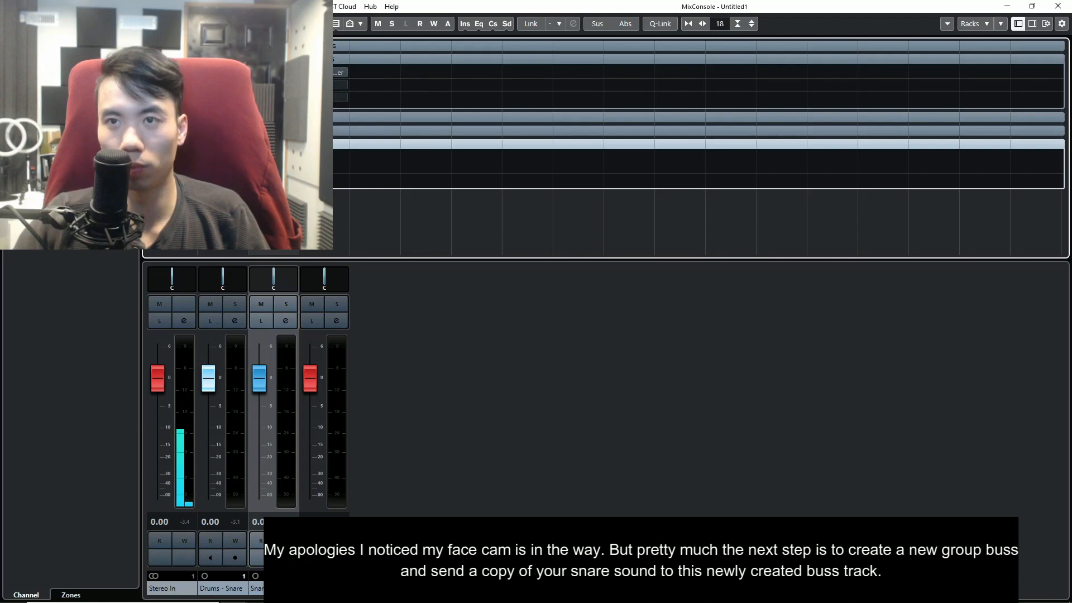
Insert TR5 EQual on the Snare P channel and turn its first band into a low-cut filter at 76 Hz
{"action": "left_click", "coordinate": [274, 72]}
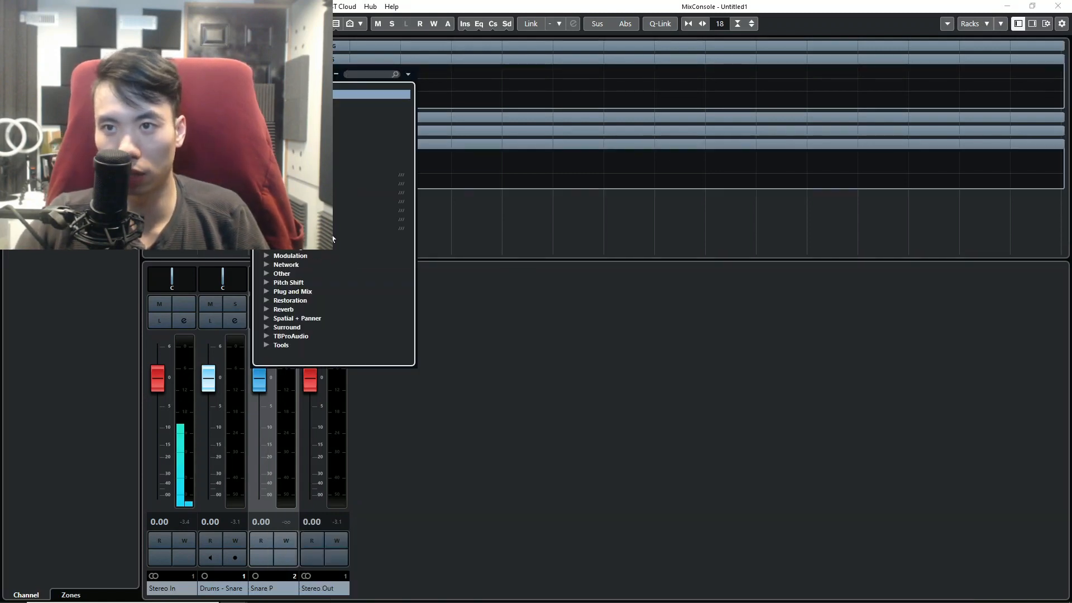
{"action": "left_click", "coordinate": [337, 229]}
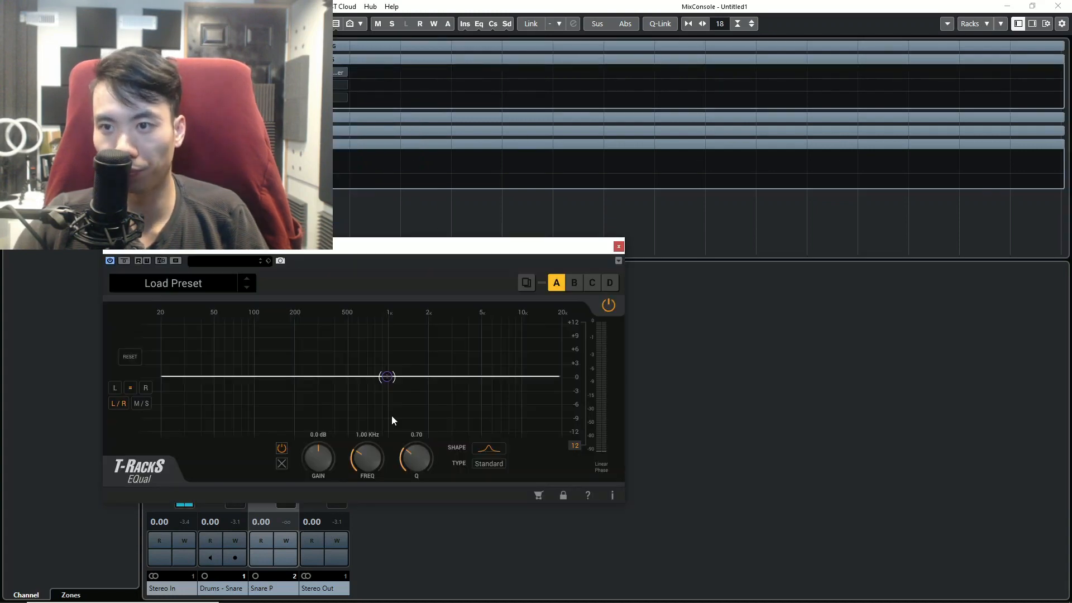
{"action": "left_click", "coordinate": [491, 447]}
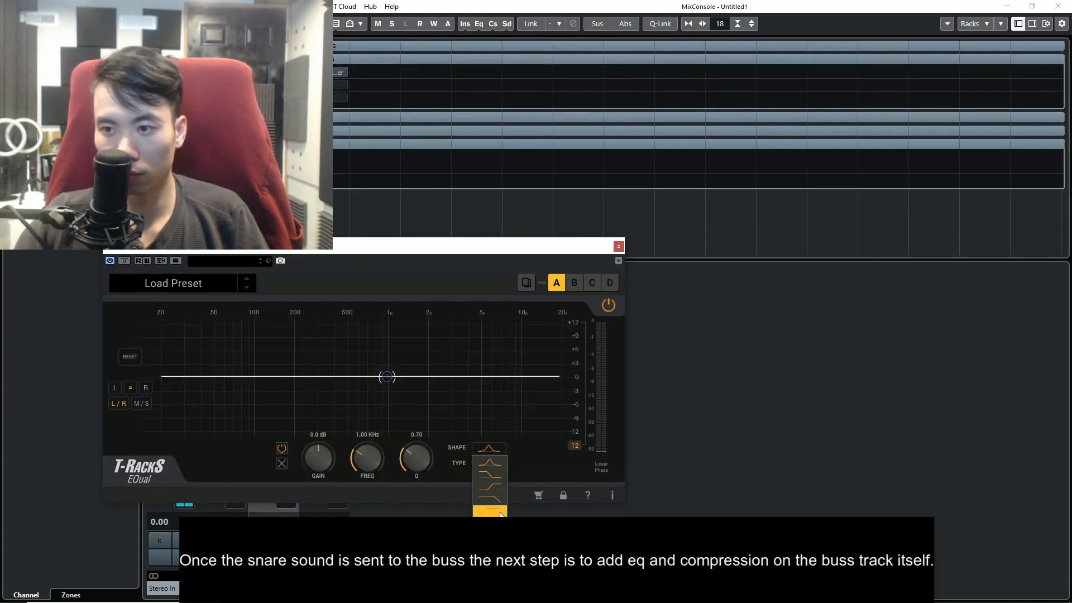
{"action": "left_click", "coordinate": [499, 510]}
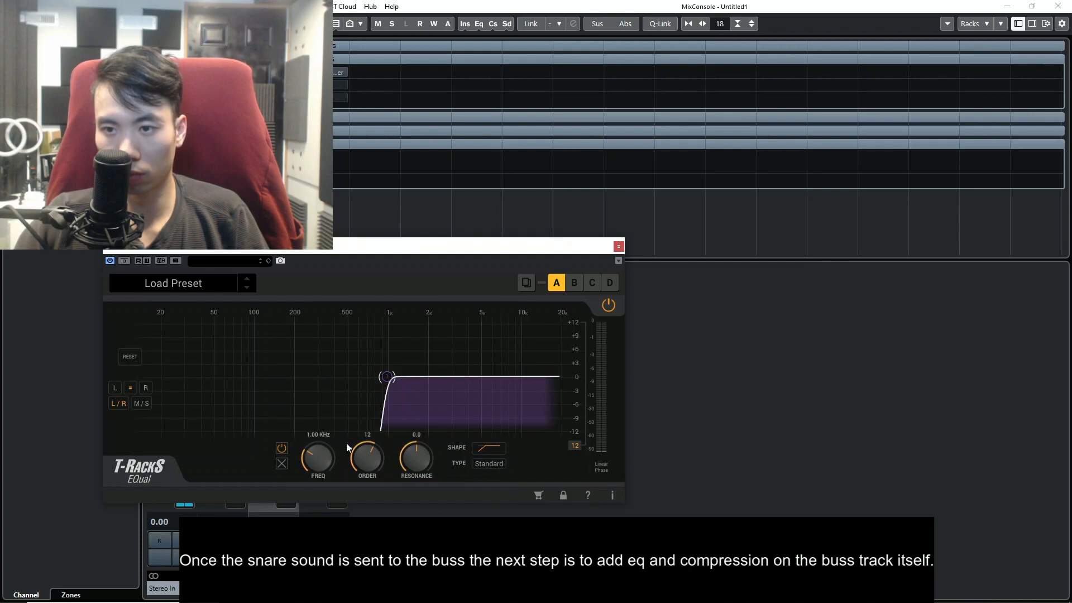
{"action": "left_click_drag", "start_coordinate": [314, 459], "coordinate": [304, 490]}
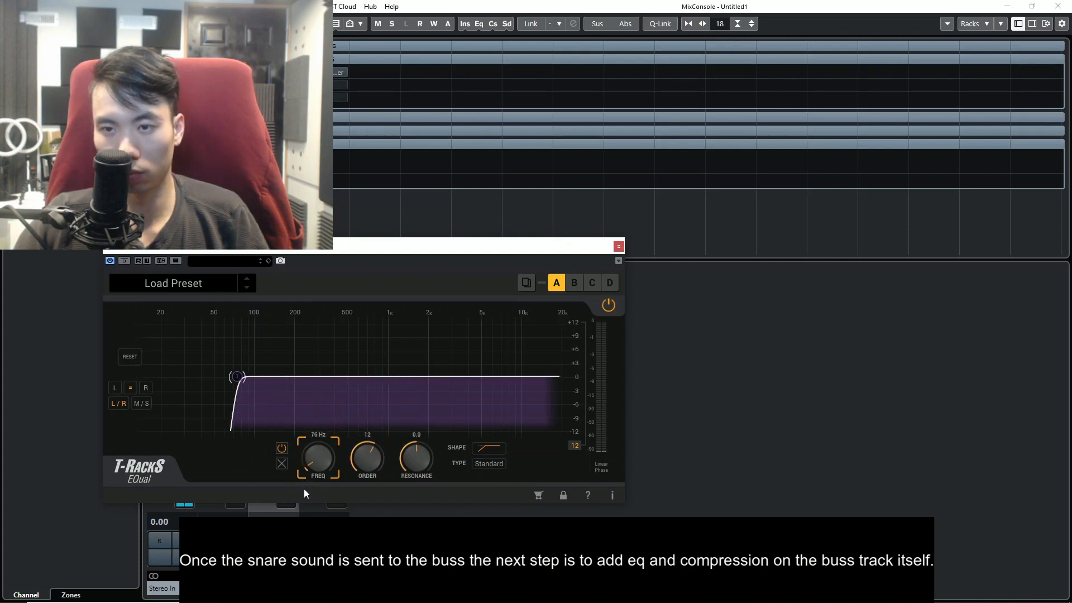
During playback, add a second EQ band on Snare P boosted by 12 dB around 3.90 kHz, and close the equalizer
{"action": "key", "text": "space"}
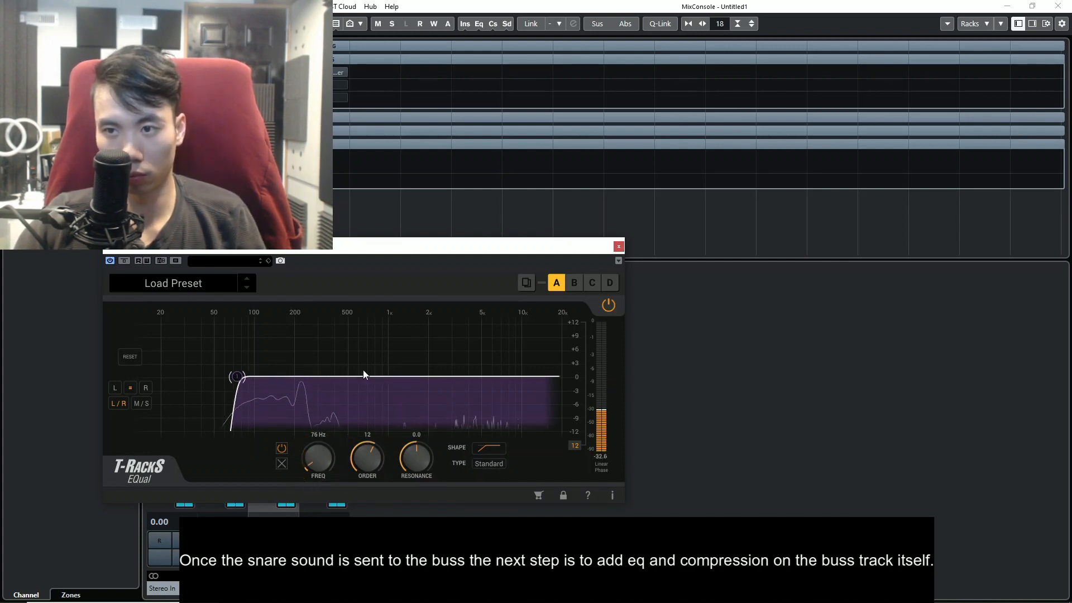
{"action": "left_click_drag", "start_coordinate": [364, 374], "coordinate": [468, 322]}
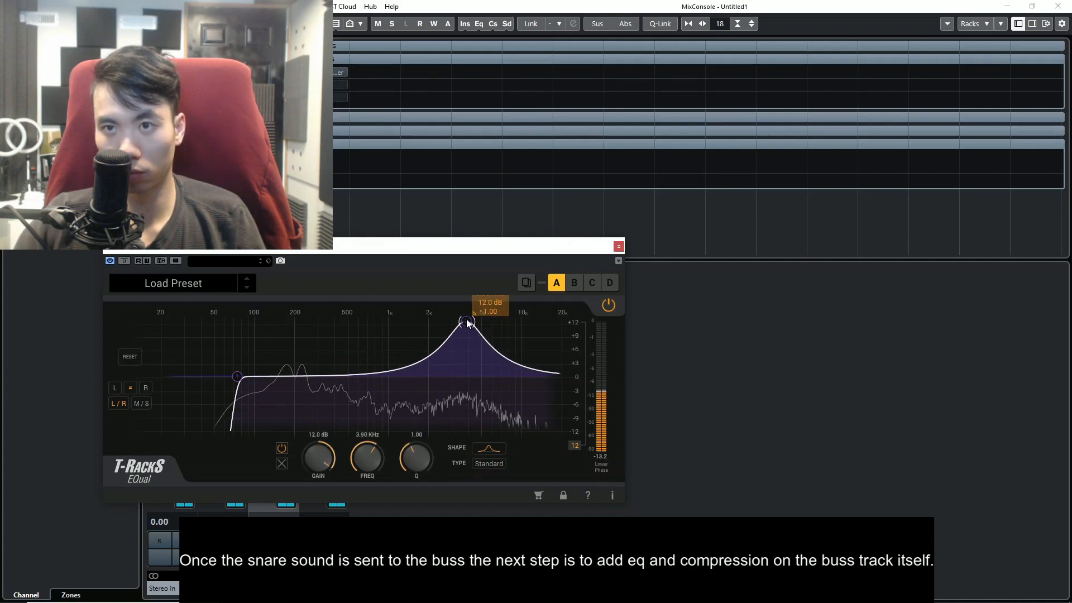
{"action": "left_click", "coordinate": [619, 247]}
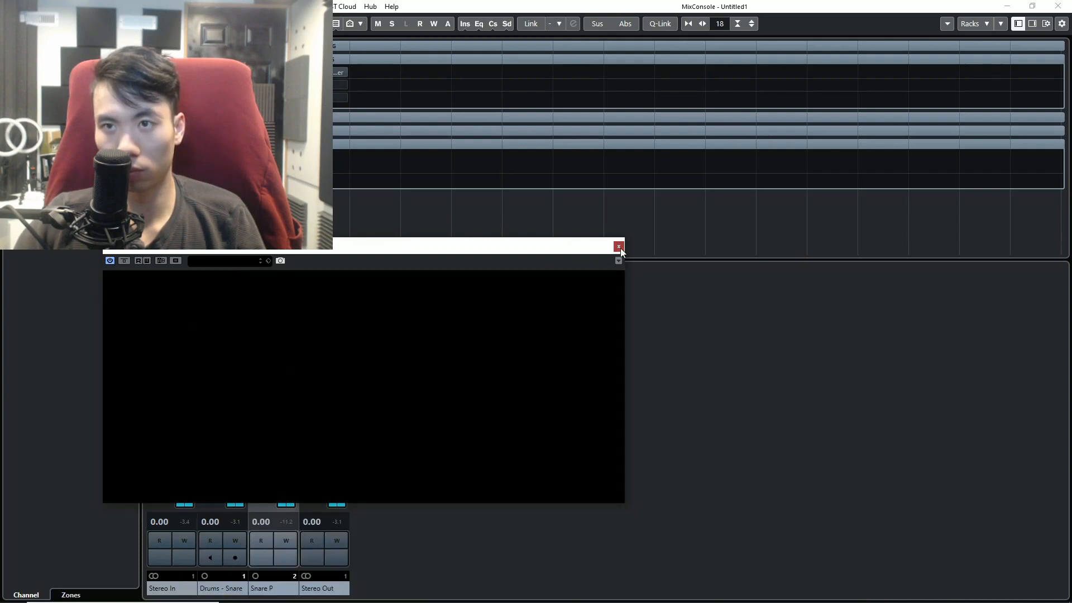
Insert the Steinberg Compressor on the Snare P channel and set its ratio to 5:1
{"action": "left_click", "coordinate": [293, 73]}
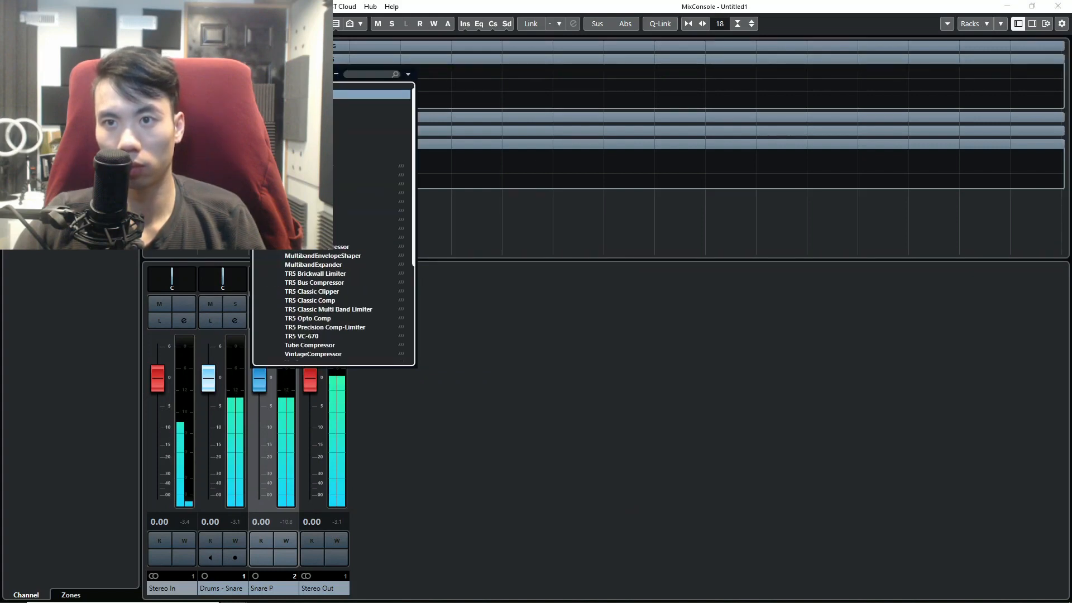
{"action": "left_click", "coordinate": [266, 157]}
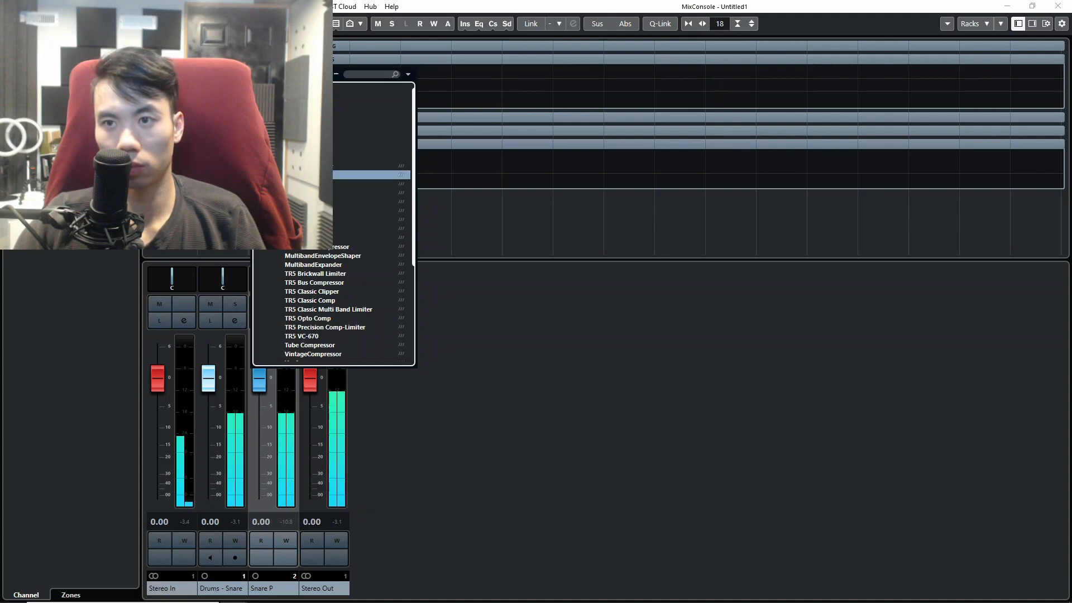
{"action": "left_click", "coordinate": [301, 175]}
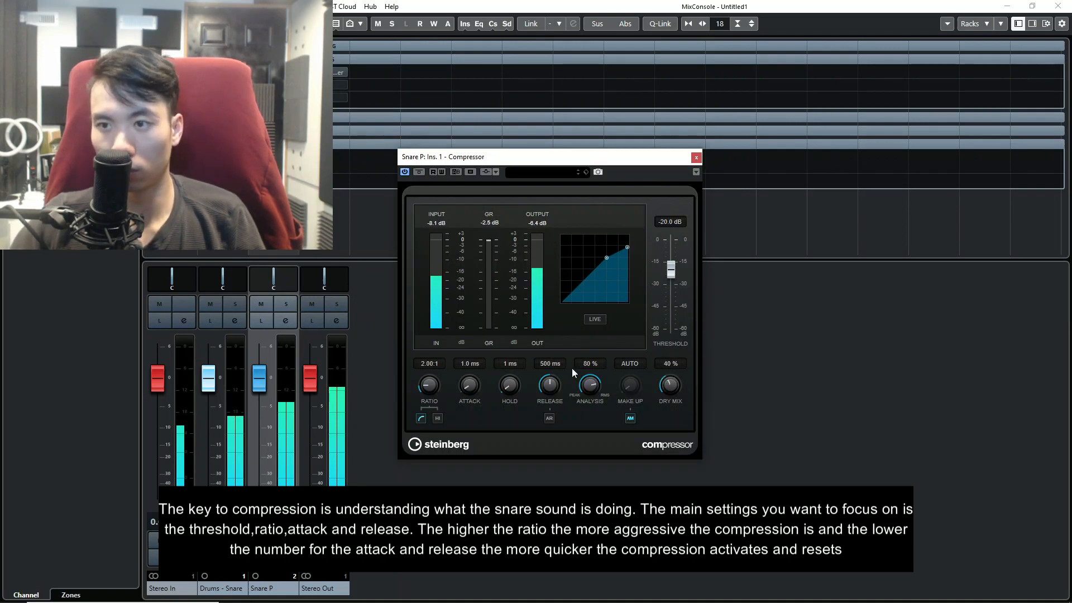
{"action": "double_click", "coordinate": [434, 364]}
{"action": "type", "text": "5"}
{"action": "key", "text": "Return"}
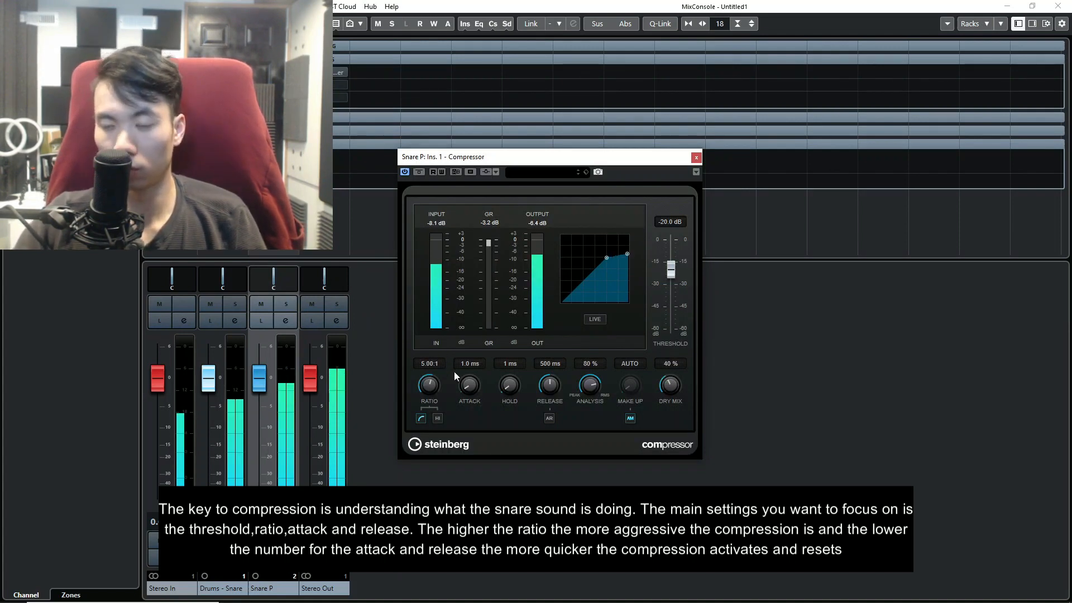
Set the Snare P compressor's attack to 0.1 ms and its hold to 0 ms
{"action": "double_click", "coordinate": [467, 363]}
{"action": "type", "text": "0.1"}
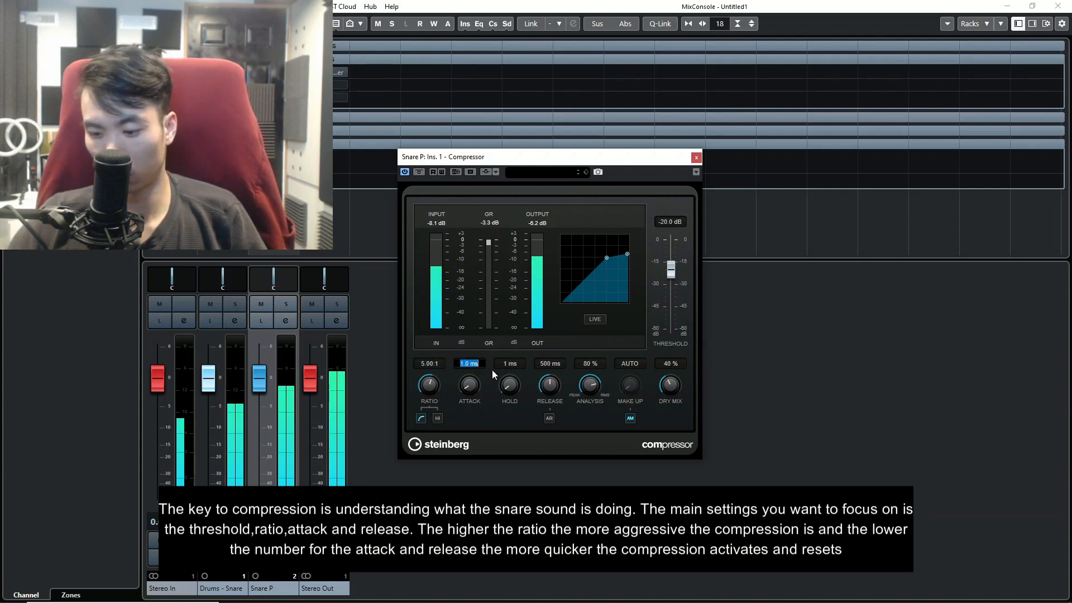
{"action": "key", "text": "Return"}
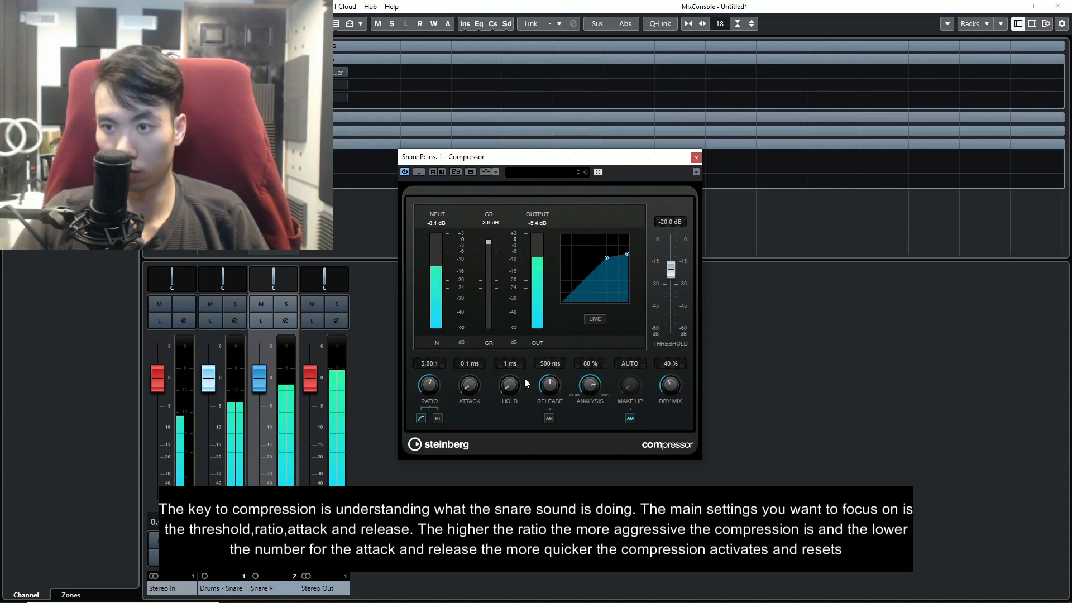
{"action": "left_click_drag", "start_coordinate": [516, 379], "coordinate": [517, 383]}
Set the Snare P compressor's release to 200 ms and lower its threshold below -20 dB
{"action": "double_click", "coordinate": [554, 363]}
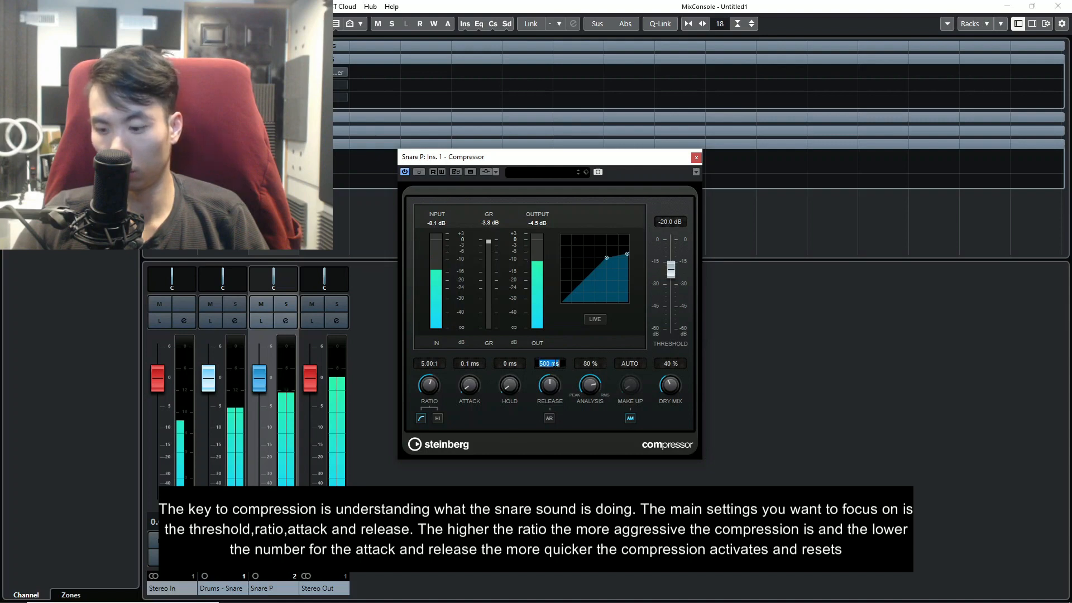
{"action": "type", "text": "200"}
{"action": "key", "text": "Return"}
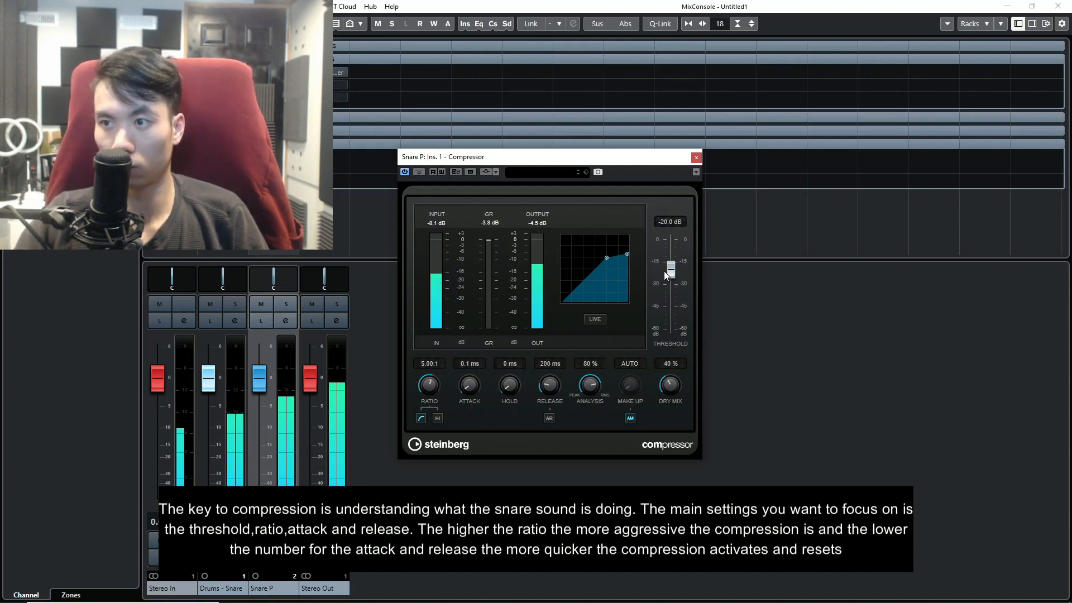
{"action": "mouse_move", "coordinate": [671, 269]}
{"action": "left_mouse_down"}
{"action": "mouse_move", "coordinate": [672, 302]}
{"action": "mouse_move", "coordinate": [676, 288]}
{"action": "left_mouse_up"}
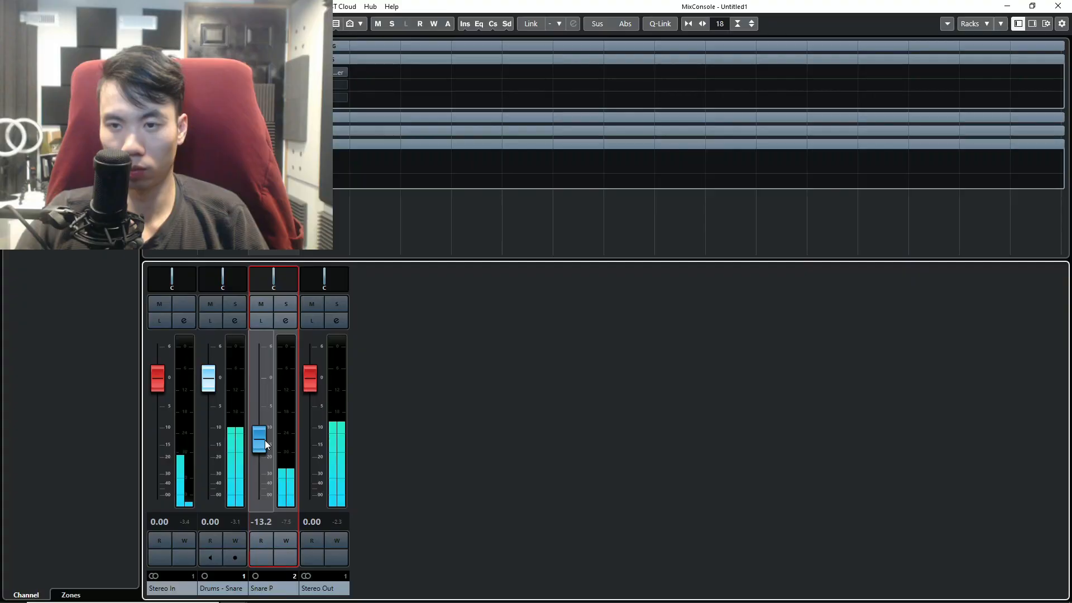
Lower the Snare P channel's volume and set it to exactly -12 dB
{"action": "left_click_drag", "start_coordinate": [264, 440], "coordinate": [265, 437]}
{"action": "left_click", "coordinate": [261, 521]}
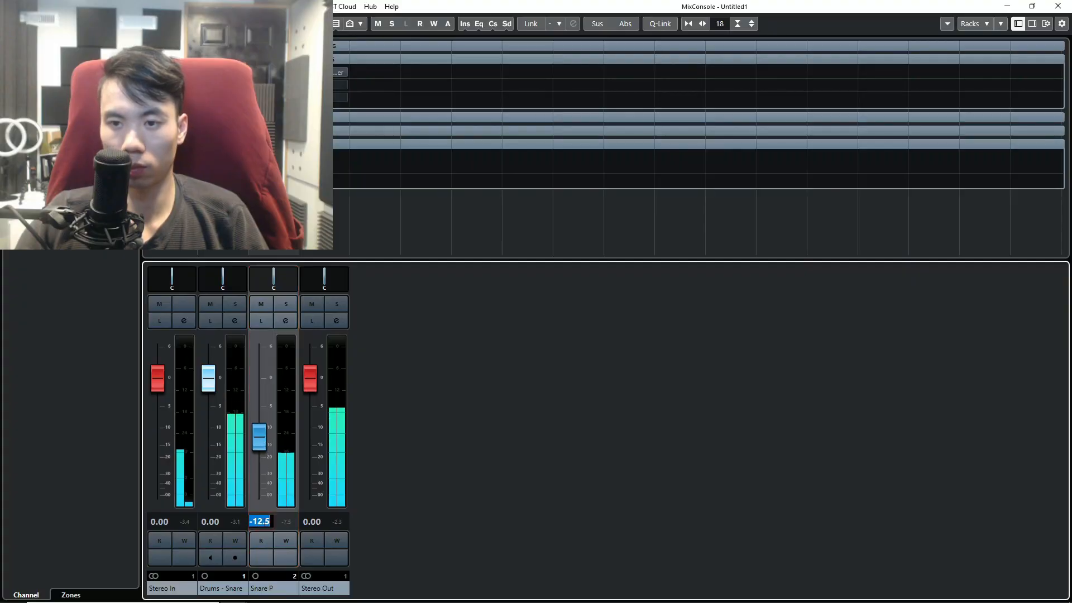
{"action": "type", "text": "-12"}
{"action": "key", "text": "Return"}
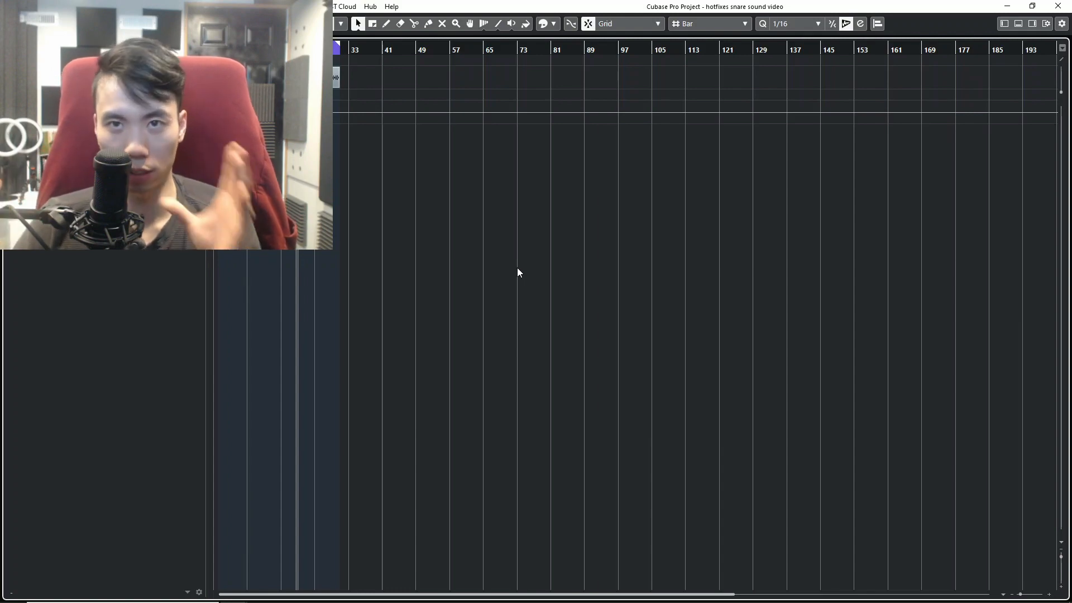
Open the MixConsole from the project window to review the snare channels
{"action": "key", "text": "F3"}
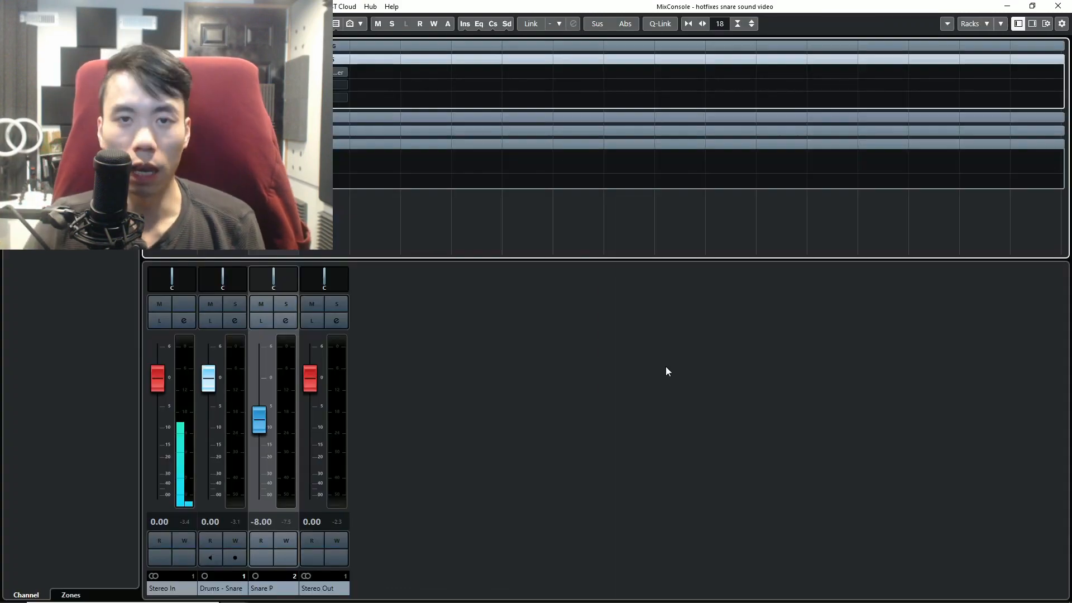